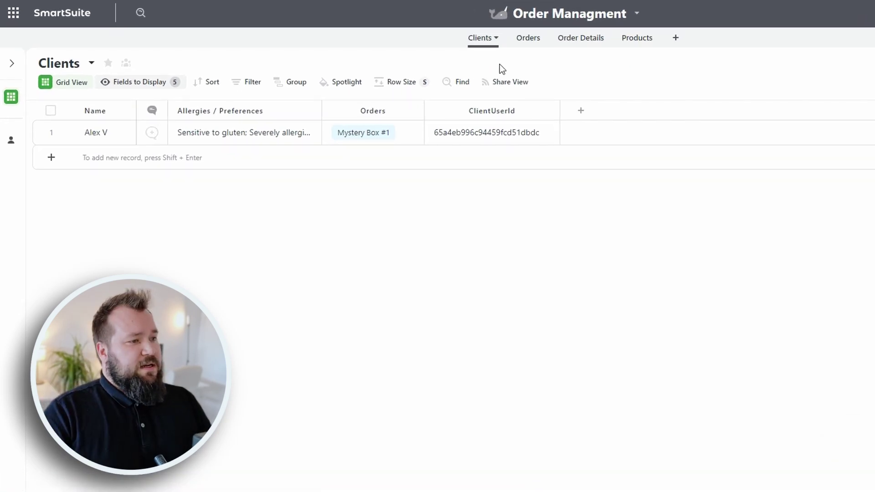
Step: Browse the Orders, Order Details and Clients tables to review the order's linked client
click(535, 41)
click(363, 149)
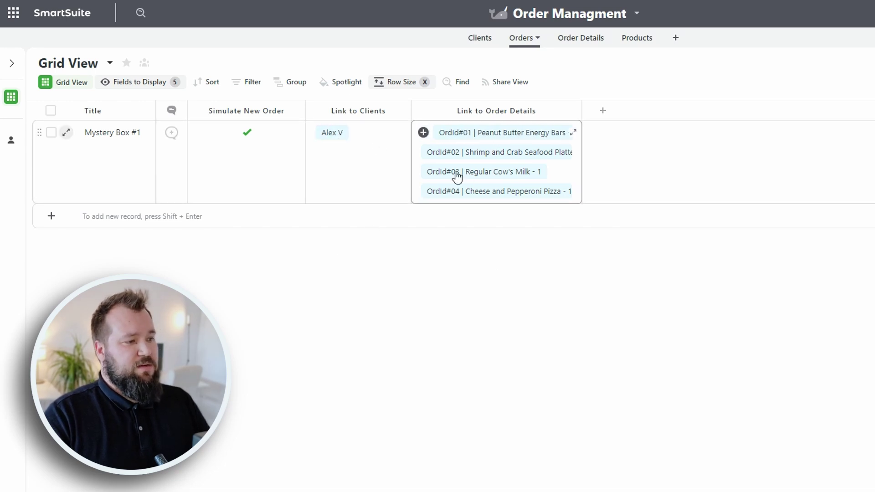
click(575, 40)
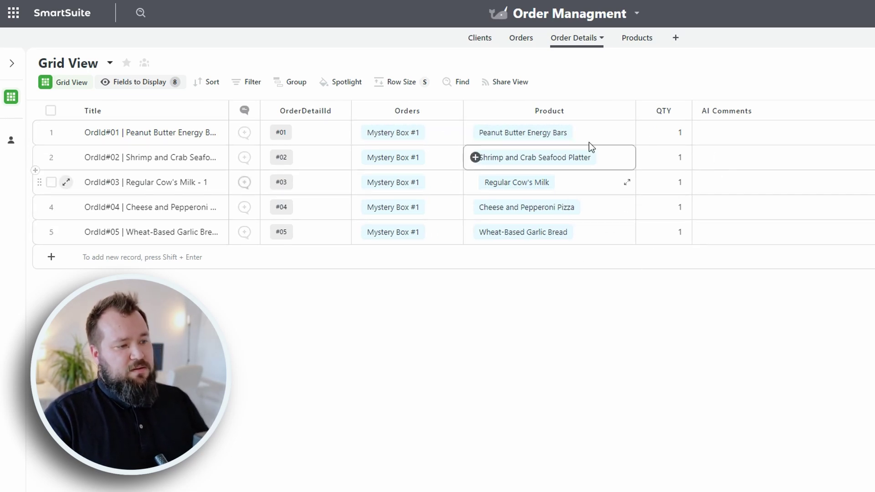
click(520, 37)
click(487, 38)
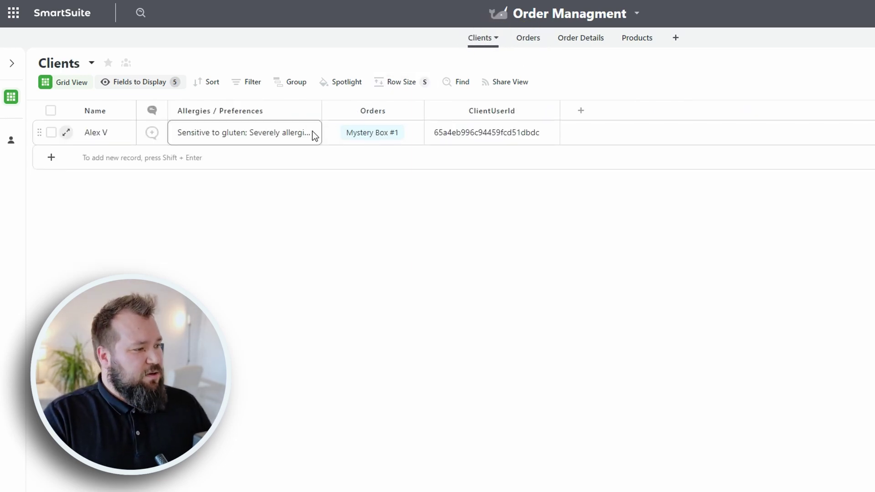
Step: Widen the Clients Allergies / Preferences column so its full text shows
drag(320, 115, 513, 118)
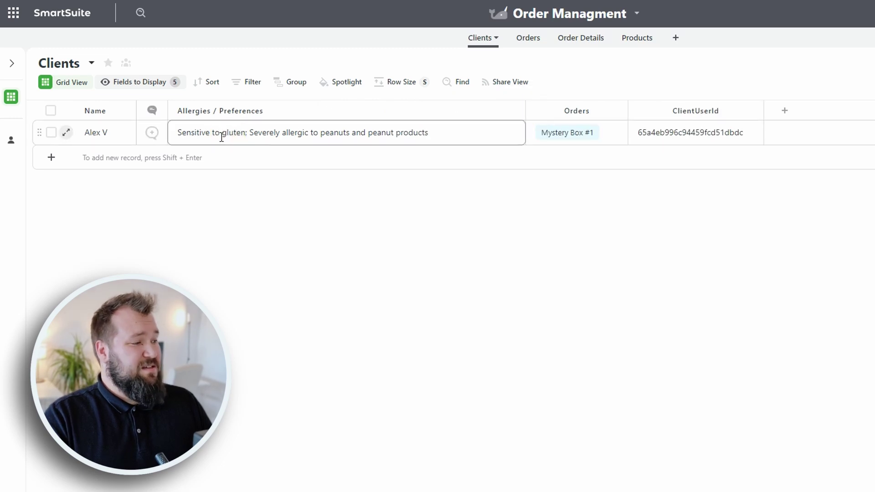
click(260, 132)
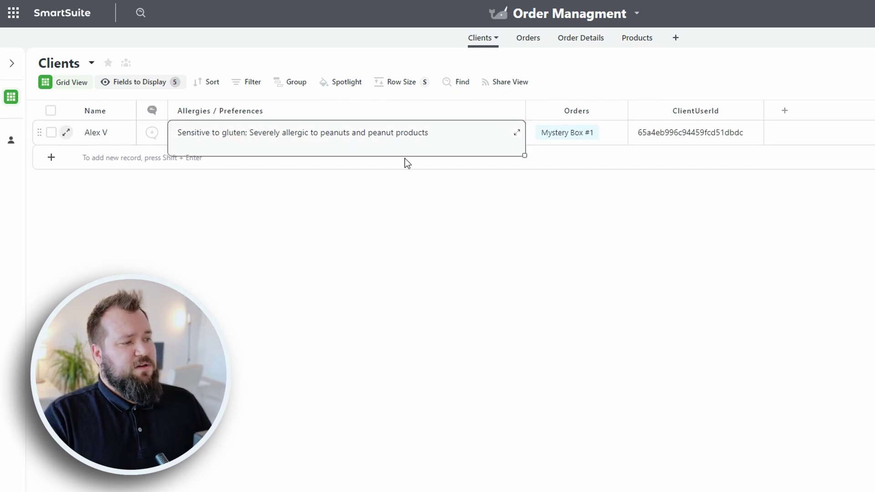
click(395, 223)
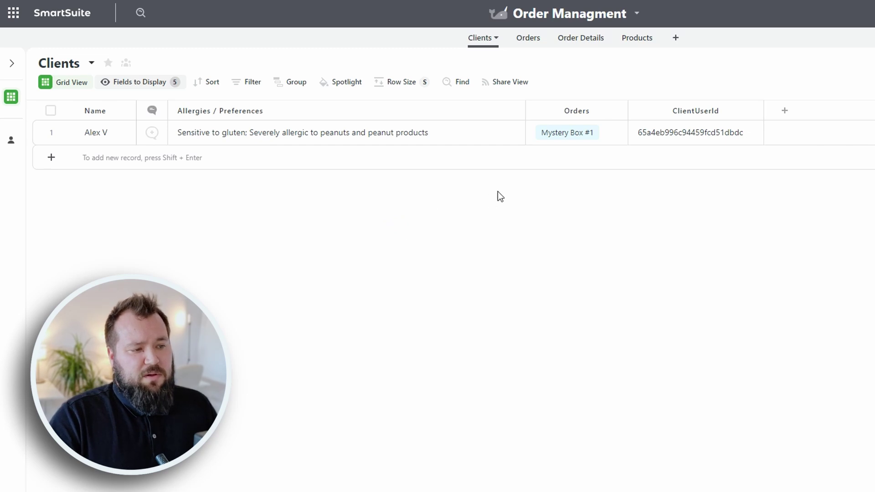
Step: Untick Simulate New Order for Mystery Box #1 in the Orders table
click(534, 39)
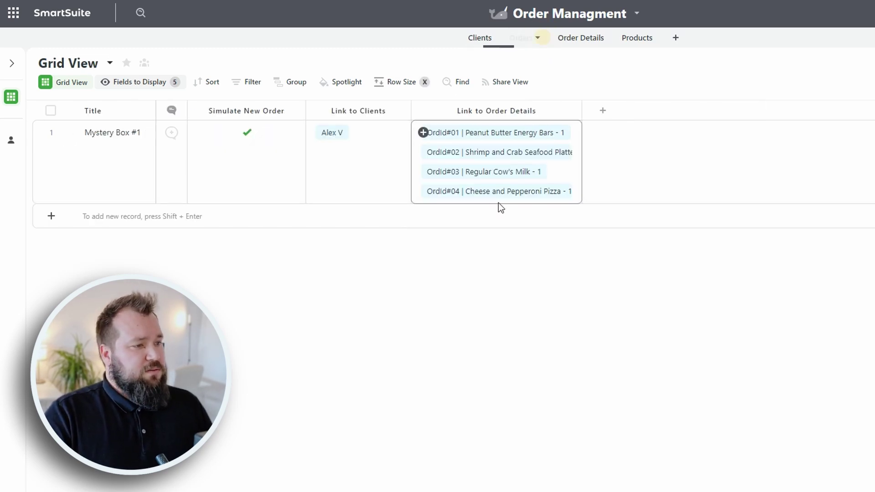
click(326, 159)
click(255, 137)
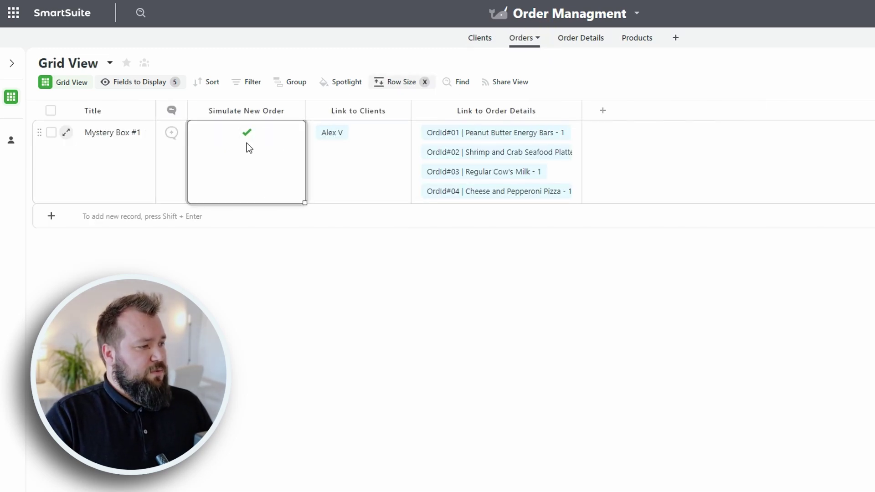
click(246, 133)
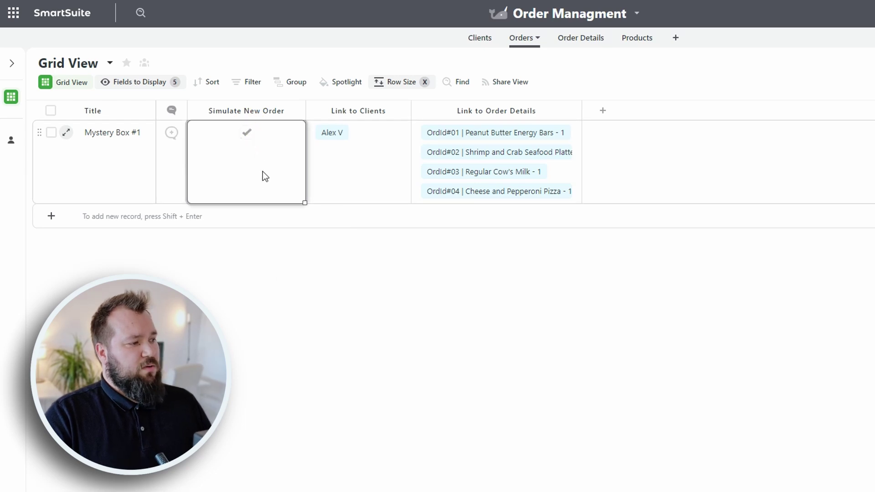
Step: Set the Order Details rows to L size to read the AI comments and swapped products
click(576, 37)
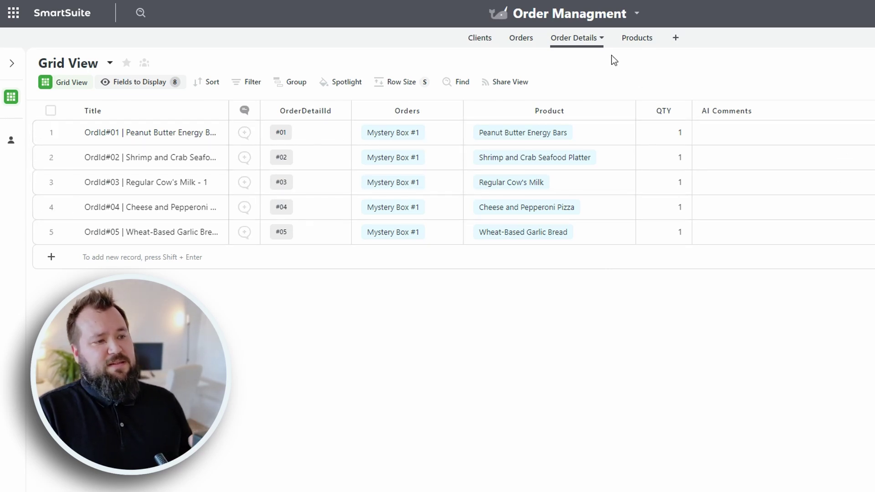
click(392, 85)
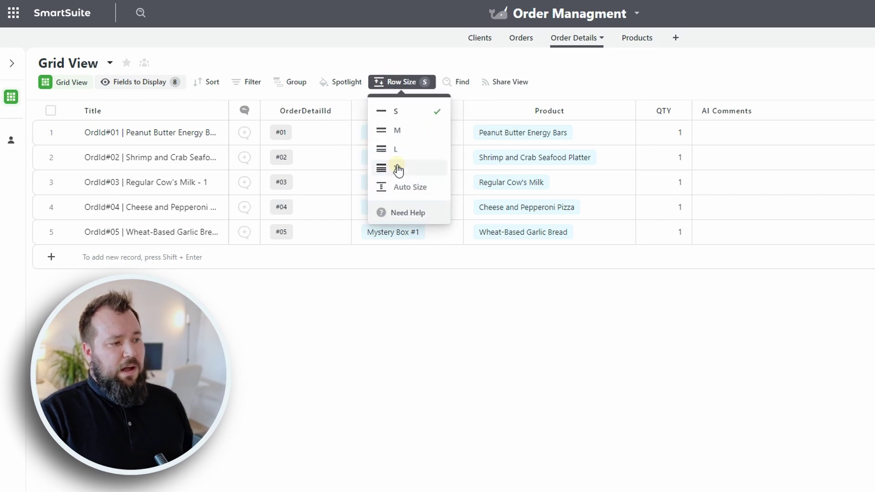
click(395, 168)
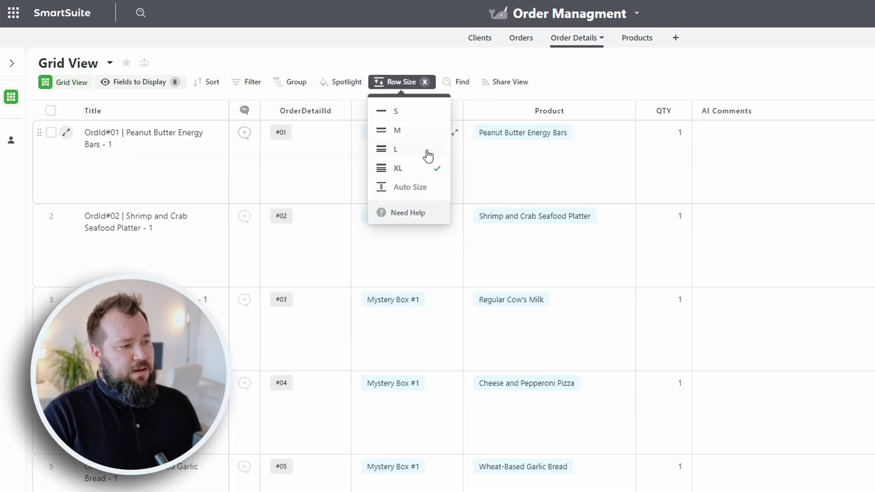
click(425, 149)
click(349, 287)
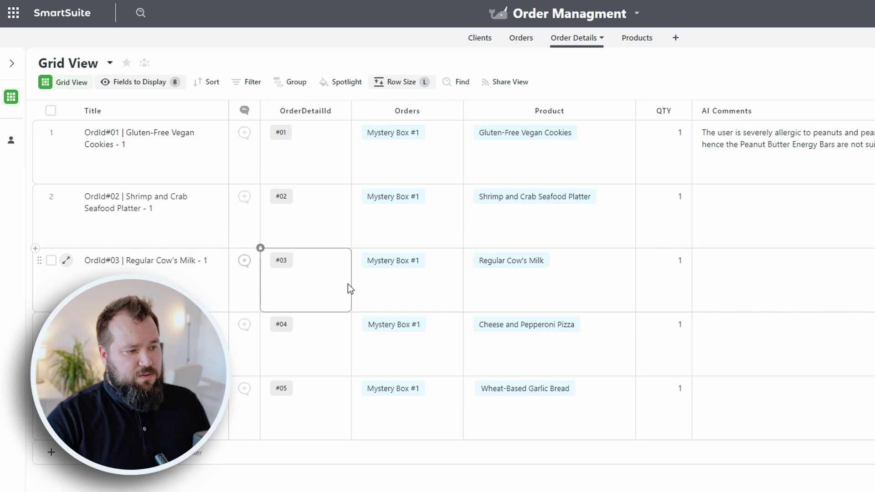
click(732, 307)
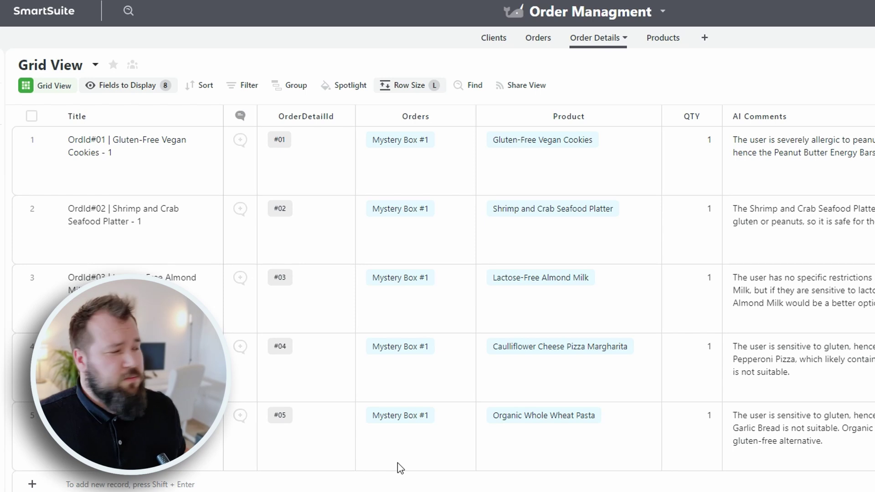
Step: View the ClientUserId field's RECORD_ID() formula, then return to Mystery Box #1 in Orders
click(492, 40)
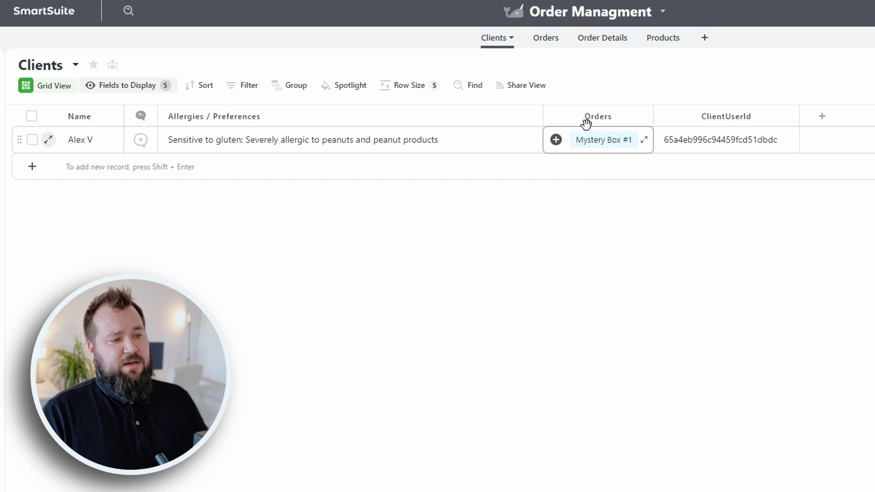
double_click(744, 115)
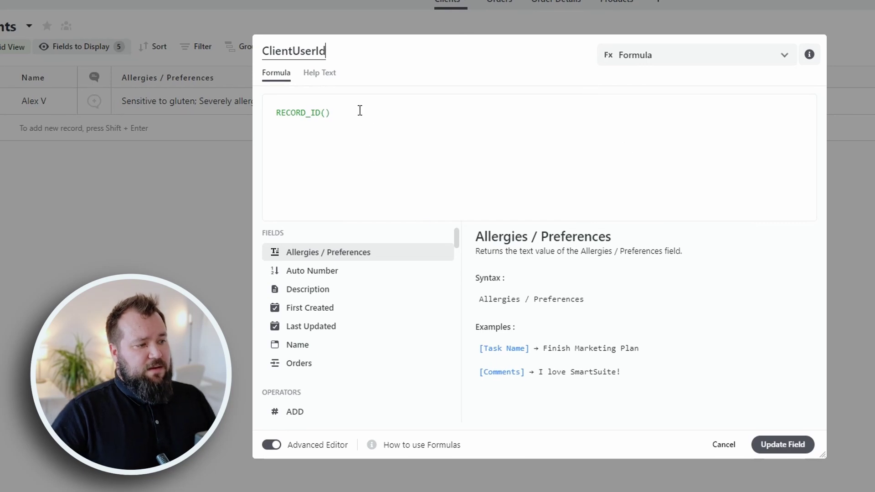
drag(362, 117, 298, 131)
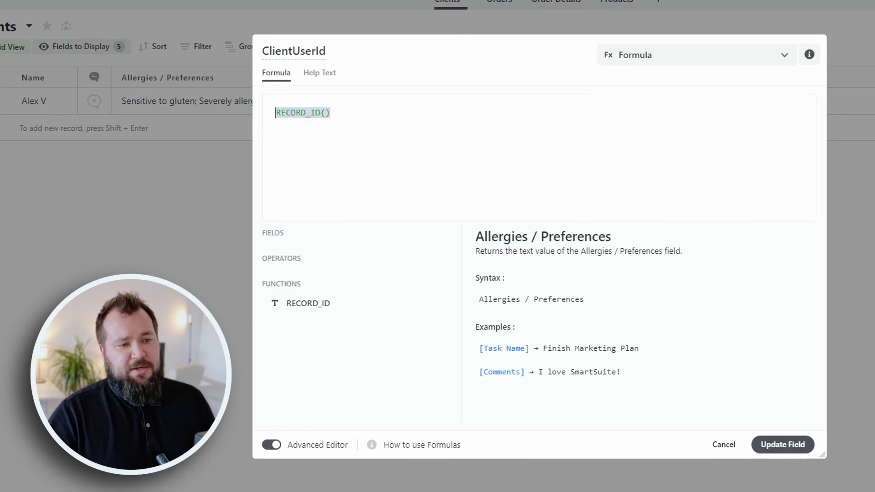
key(Escape)
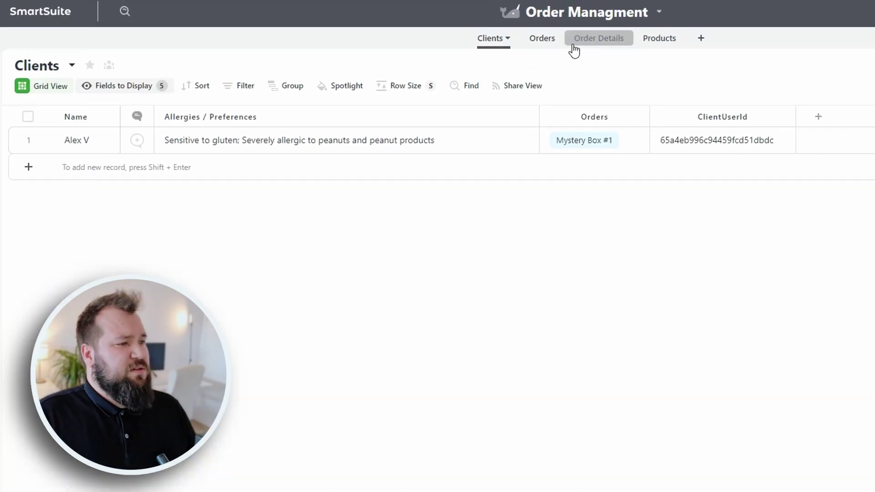
click(526, 10)
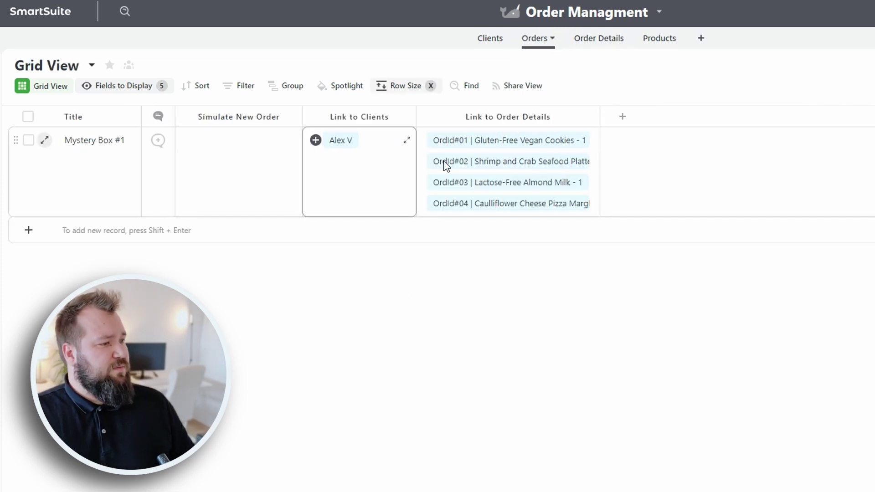
click(86, 144)
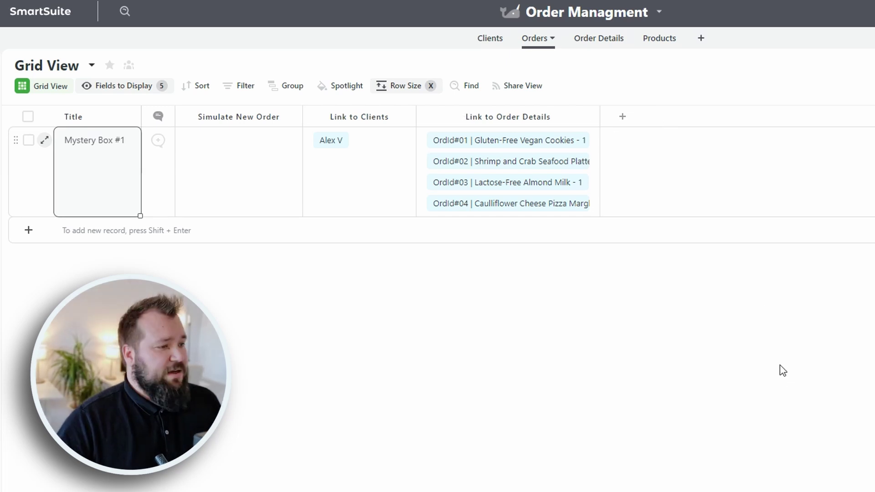
Step: Inspect the Order Details Title formula combining OrdId, OrderDetailId, Product and QTY
click(589, 40)
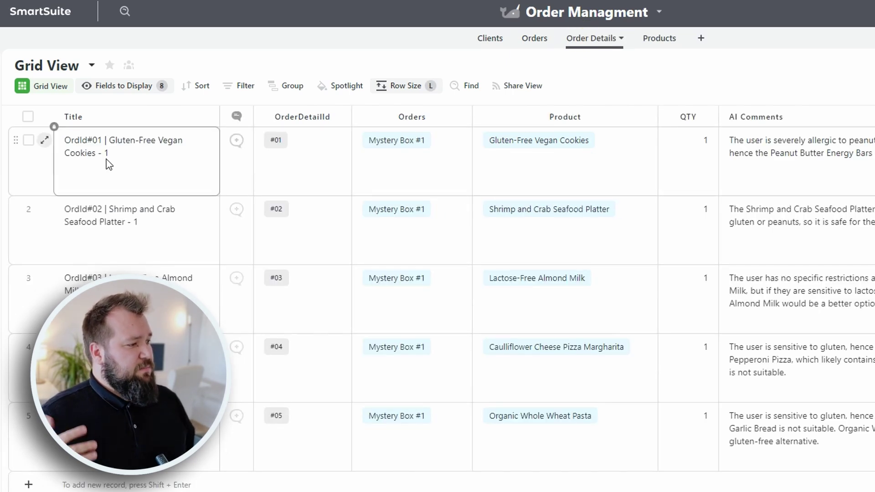
click(133, 120)
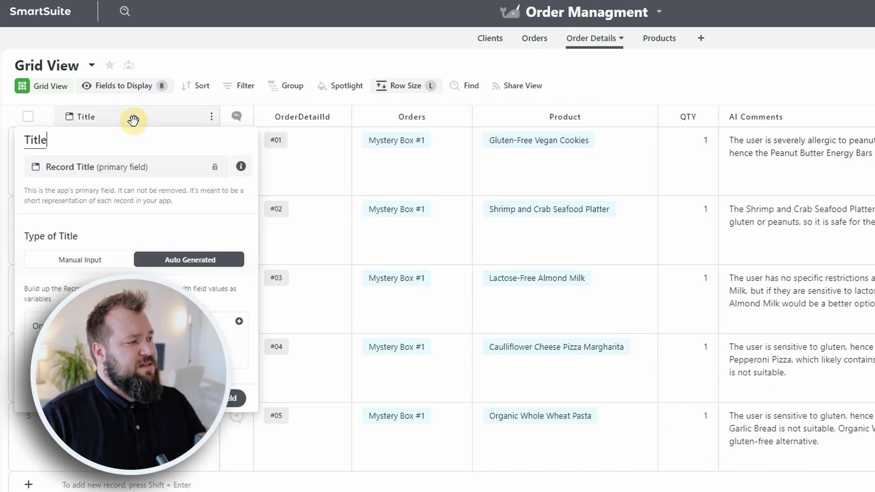
double_click(43, 326)
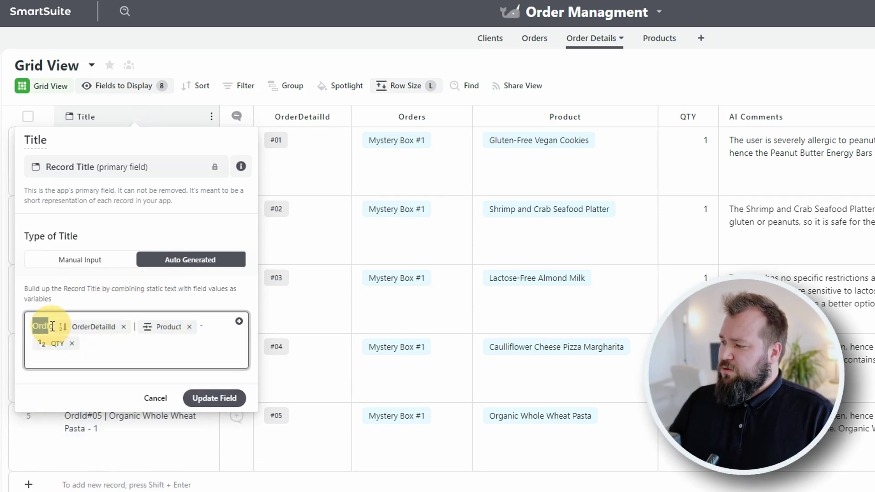
click(104, 321)
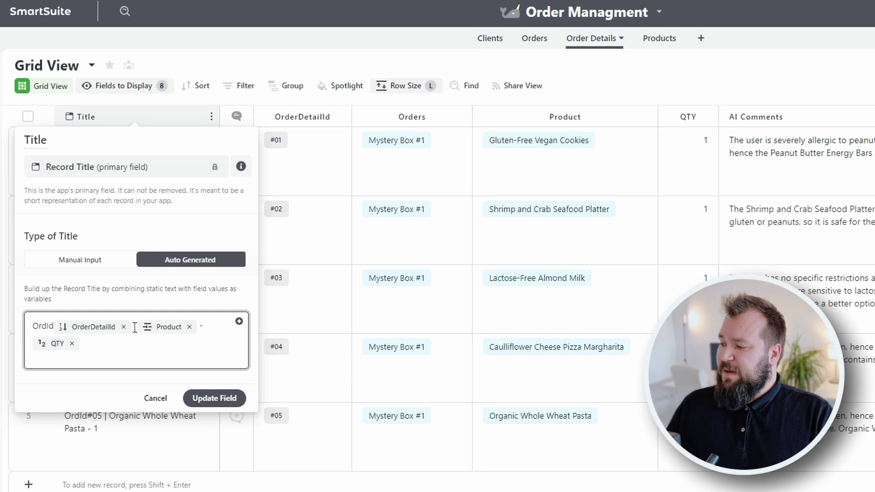
click(198, 328)
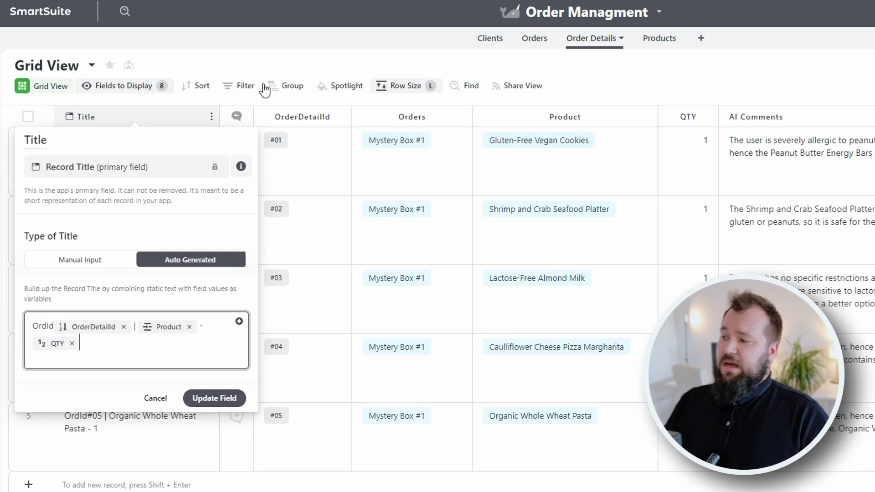
click(211, 119)
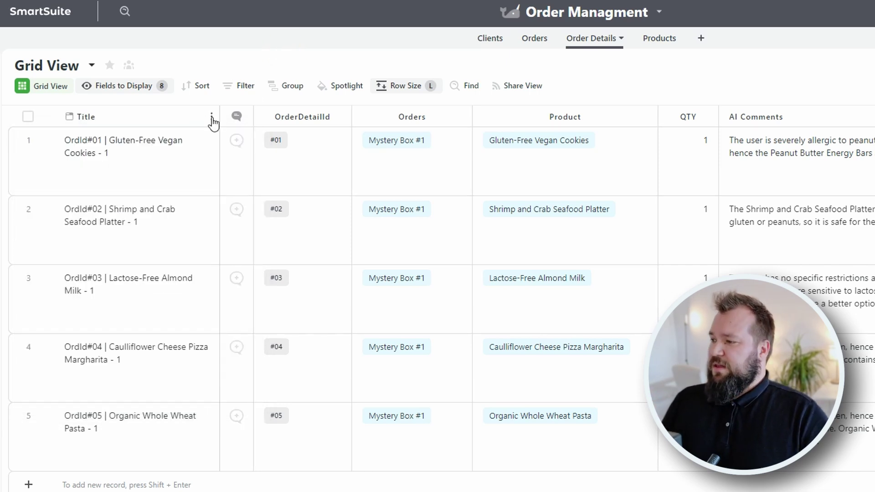
click(211, 120)
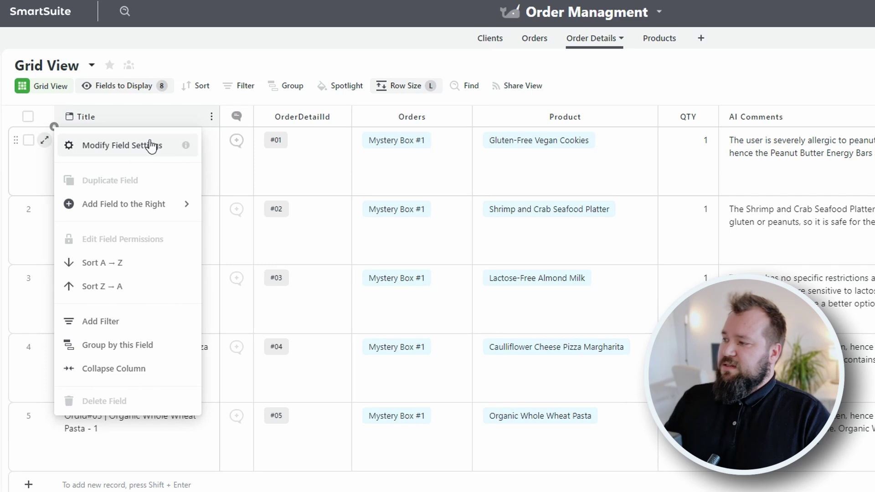
click(93, 145)
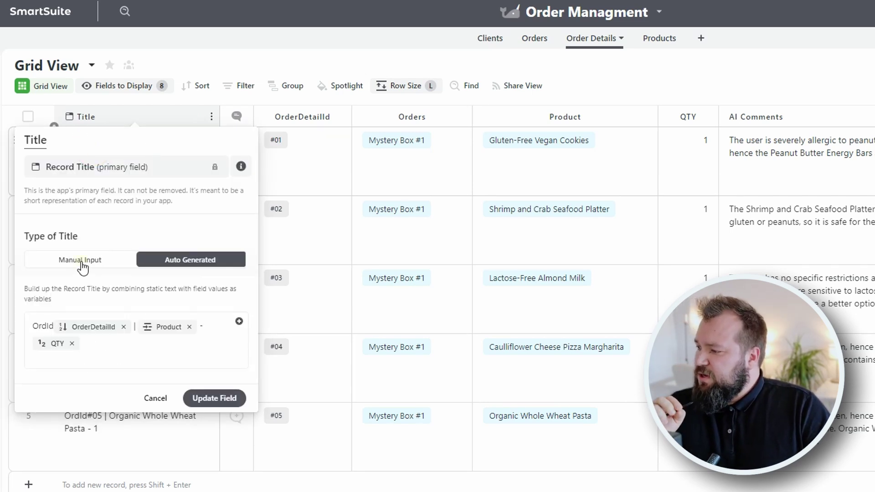
click(82, 262)
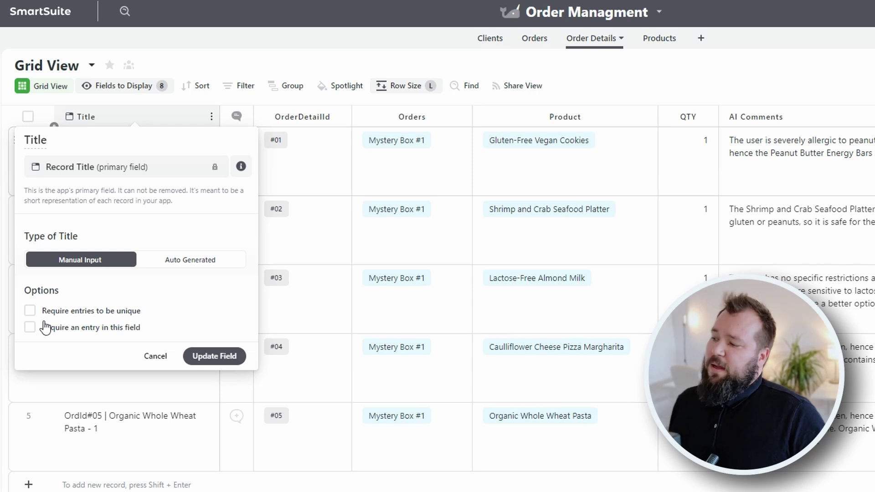
click(175, 269)
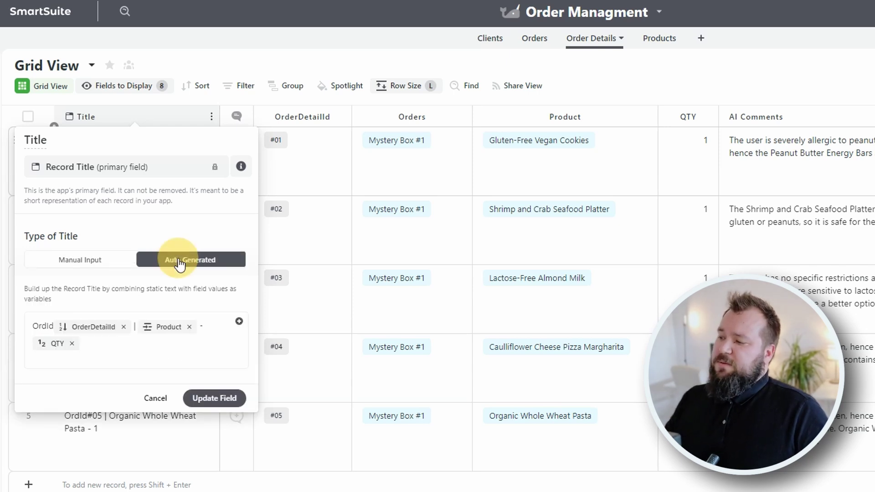
click(128, 344)
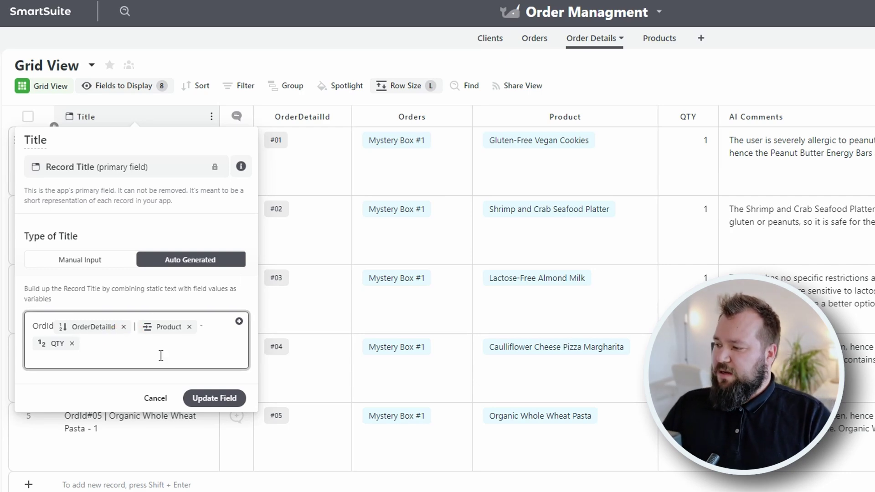
click(189, 398)
click(328, 158)
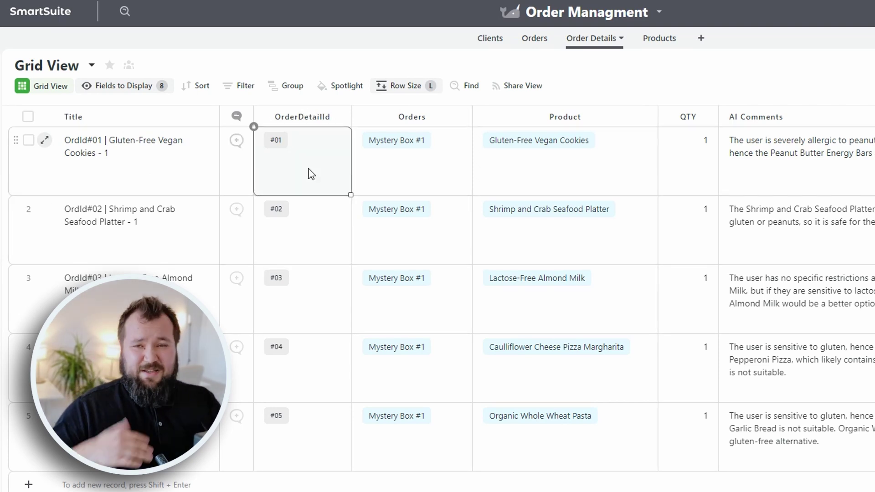
click(451, 184)
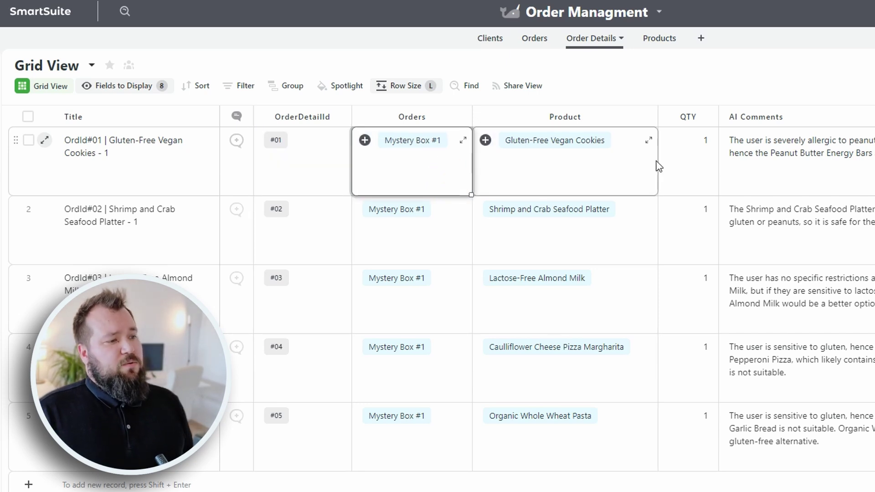
click(598, 169)
click(701, 174)
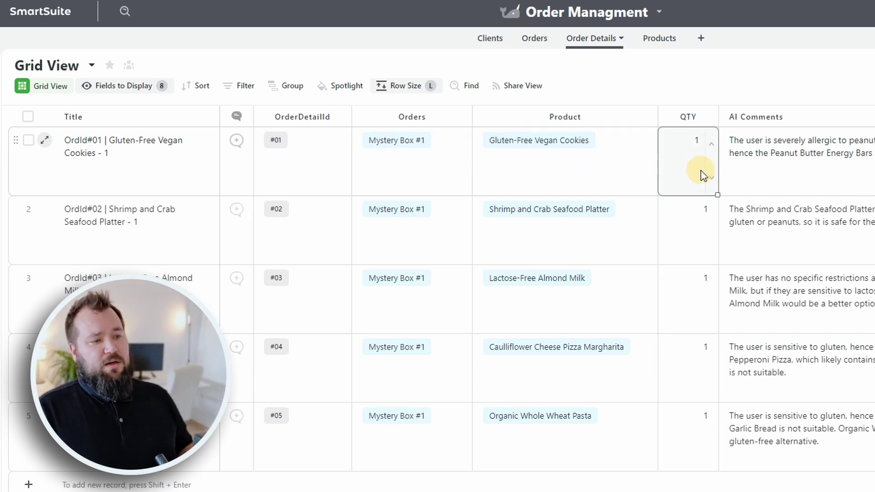
scroll(519, 173, right, 7)
click(526, 171)
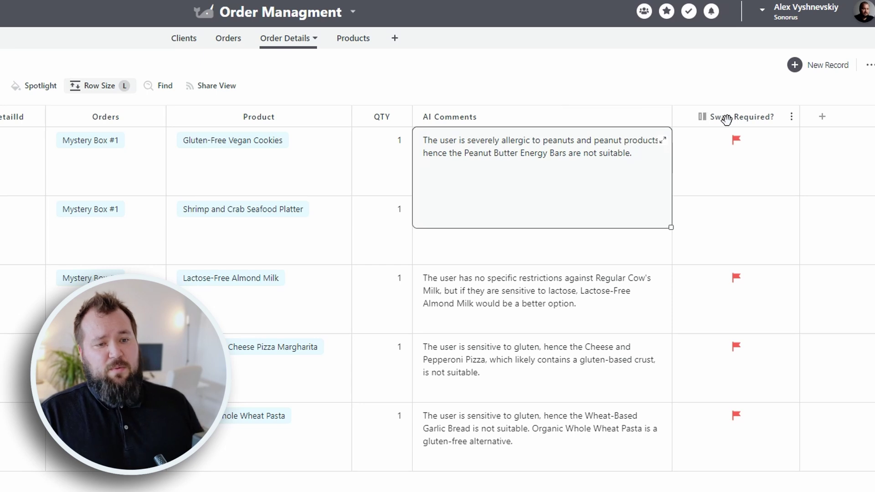
Step: Review the Products table titles, each linked to order details OrdId#01 through OrdId#05
click(339, 40)
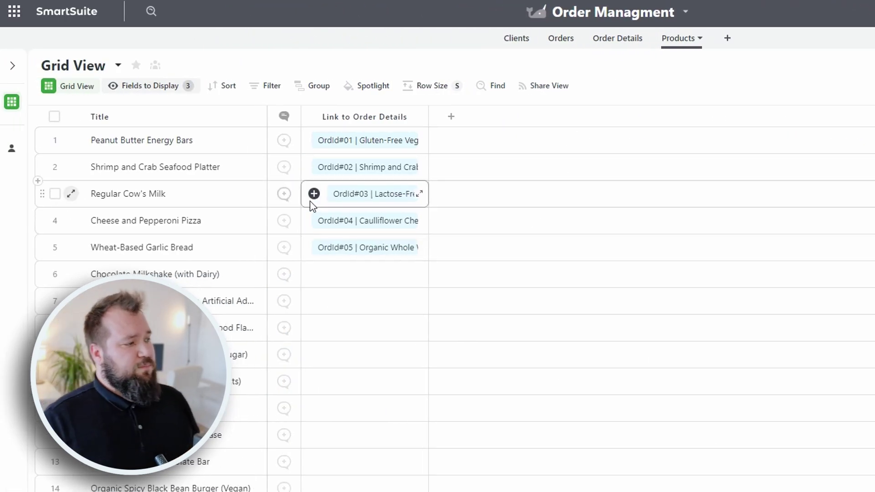
drag(199, 149, 228, 435)
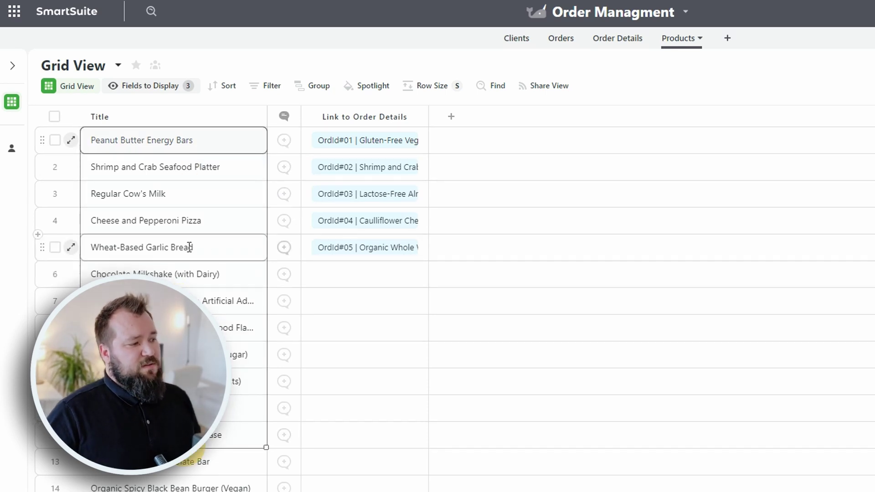
double_click(219, 142)
click(223, 206)
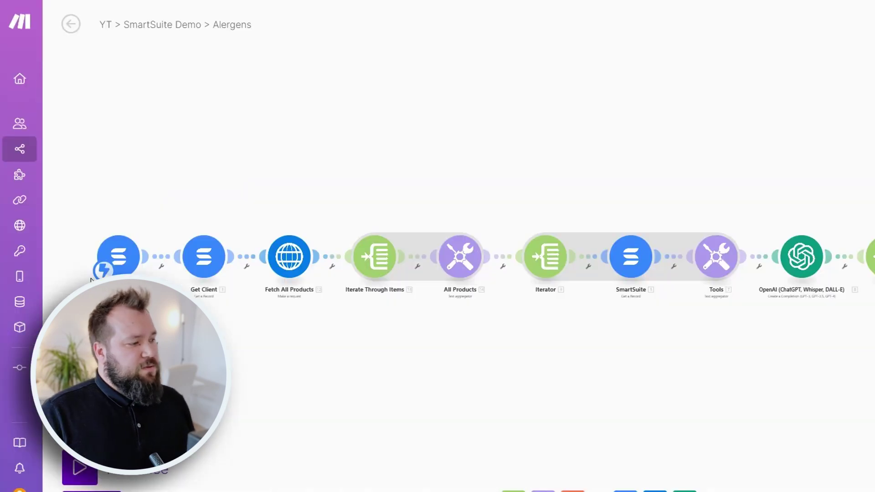
Step: Point the trigger webhook at the Order Managment solution and Orders table, then close it
scroll(90, 280, up, 3)
drag(244, 337, 289, 328)
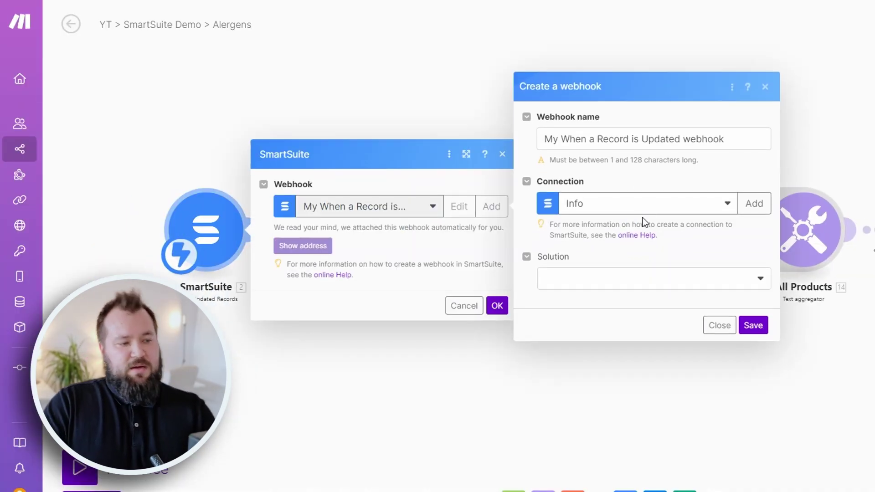
click(620, 285)
scroll(620, 364, down, 3)
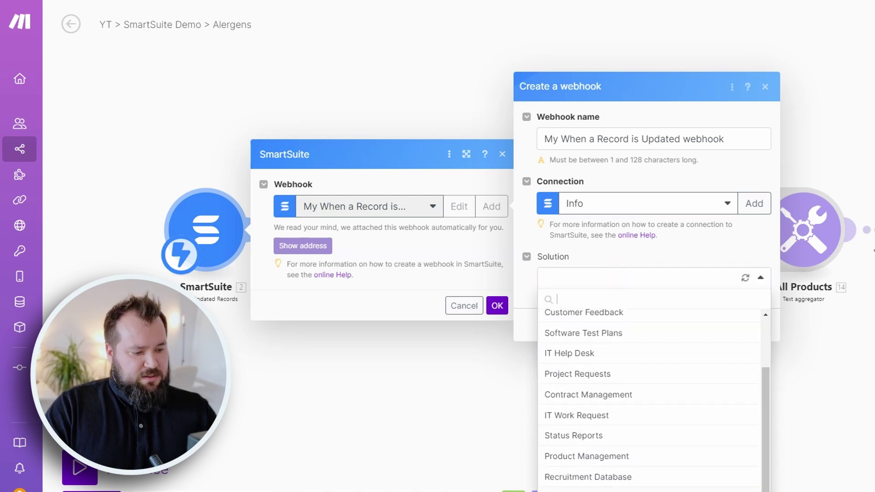
click(624, 303)
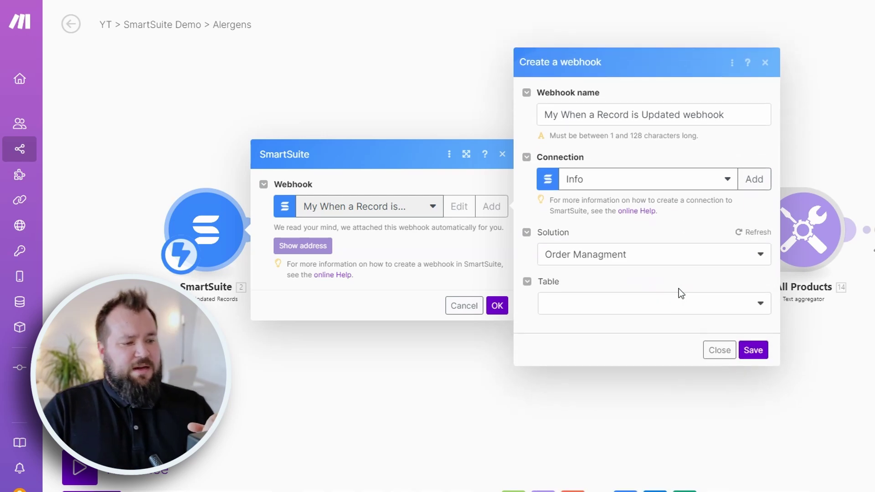
click(654, 303)
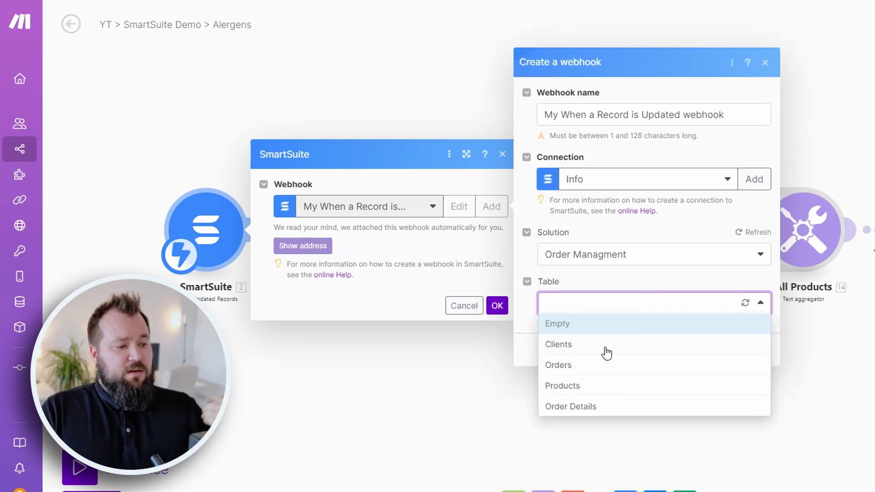
click(594, 365)
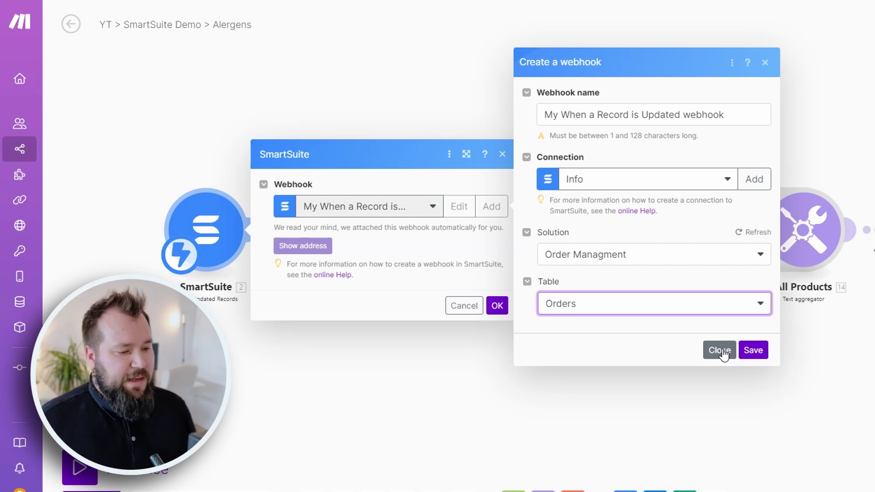
click(719, 350)
click(463, 306)
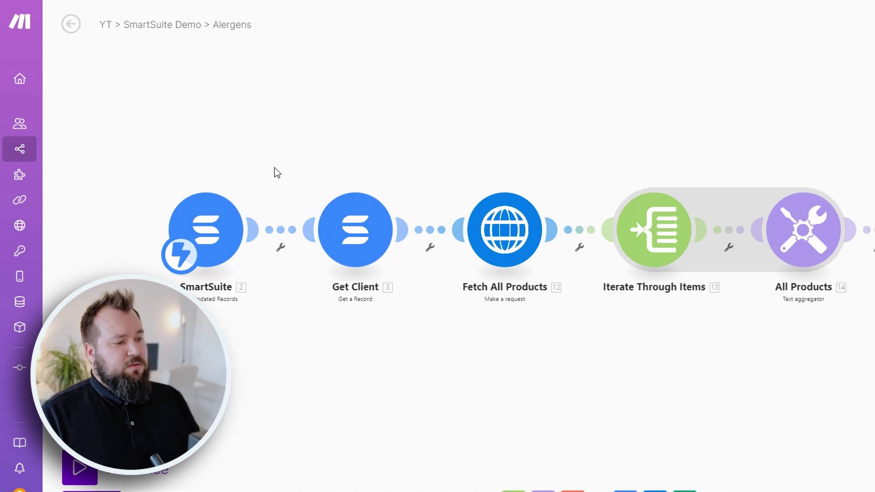
scroll(308, 128, down, 2)
drag(422, 86, 334, 105)
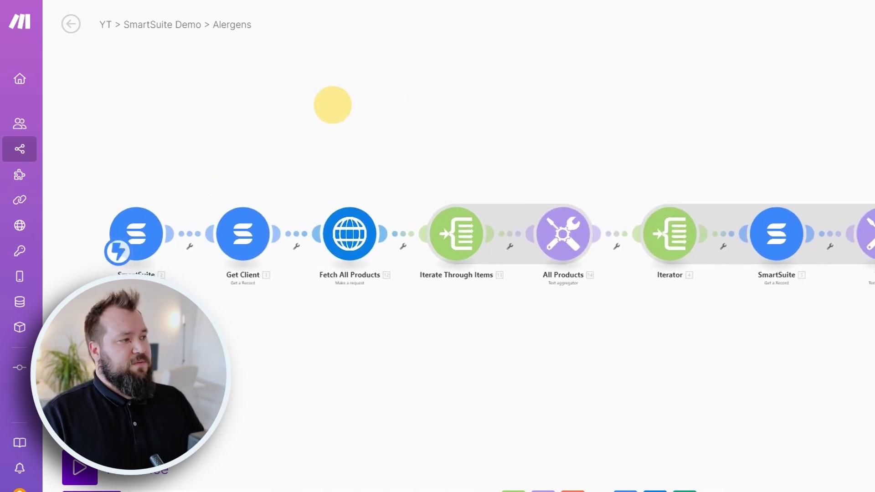
drag(595, 134, 550, 142)
scroll(553, 144, down, 2)
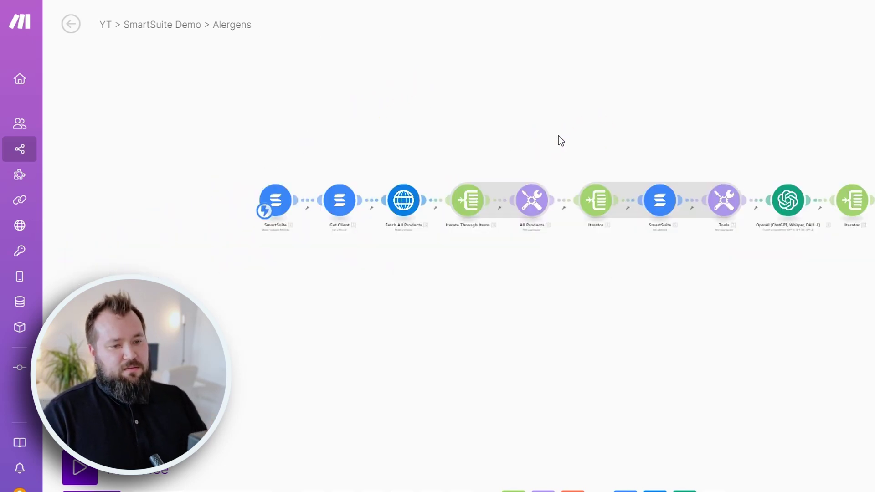
scroll(461, 162, up, 2)
scroll(451, 169, down, 2)
drag(441, 94, 404, 90)
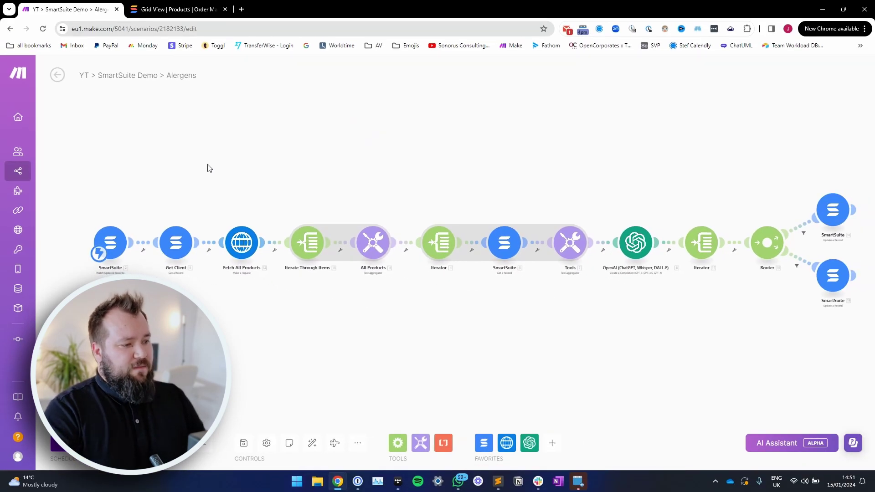
key(Print)
drag(75, 114, 870, 357)
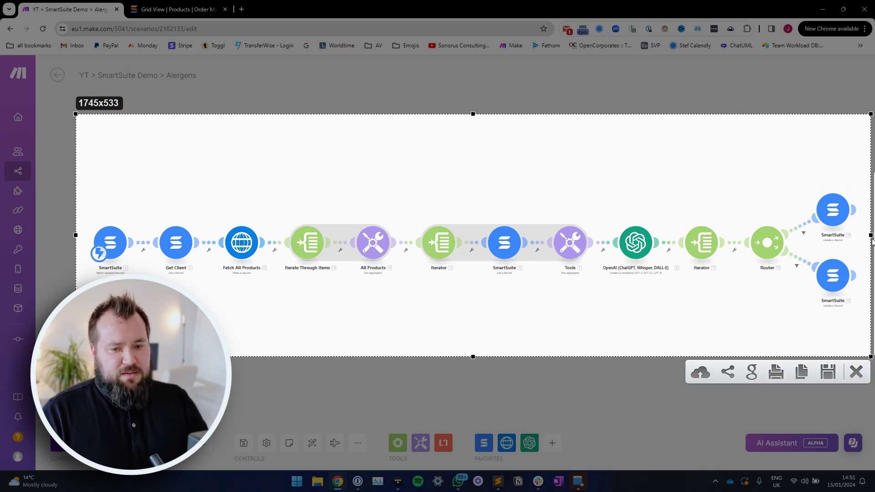
drag(871, 241, 860, 241)
drag(214, 219, 415, 283)
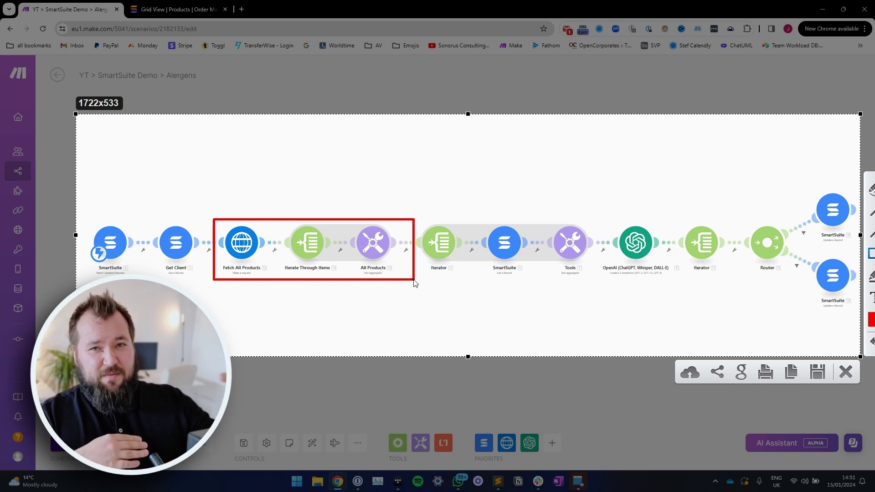
key(ctrl+z)
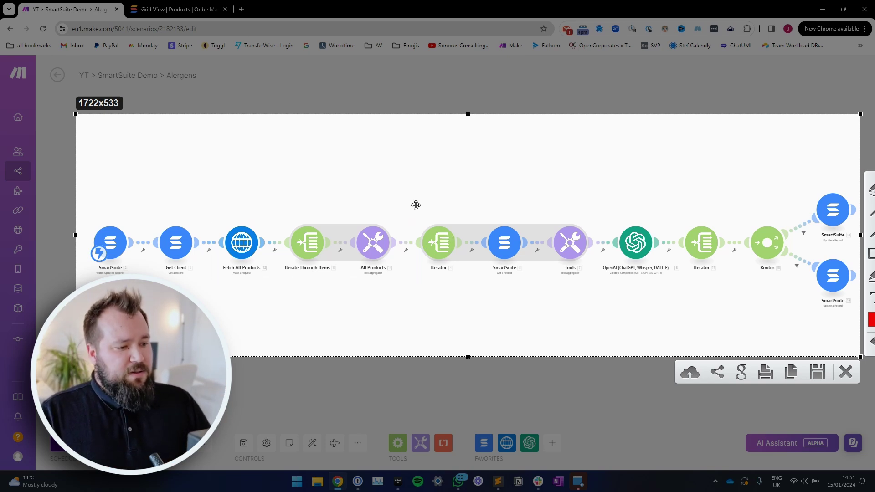
click(870, 254)
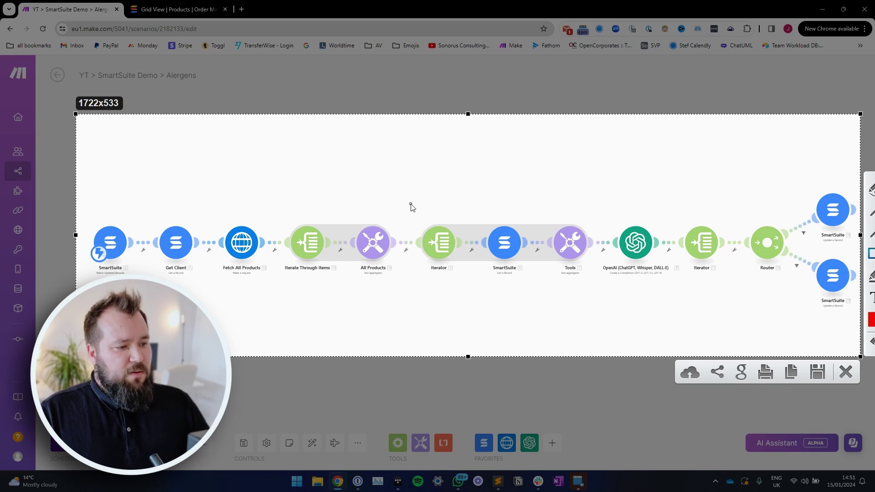
drag(410, 204, 608, 287)
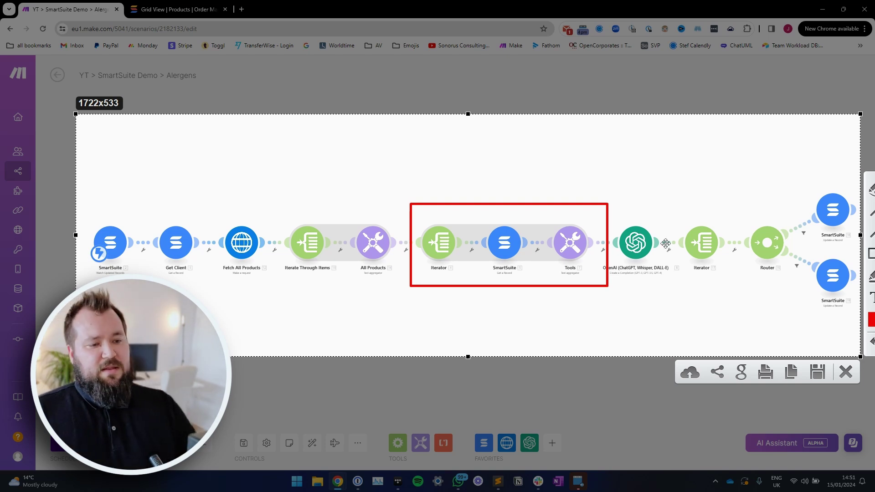
key(ctrl+c)
scroll(632, 251, up, 4)
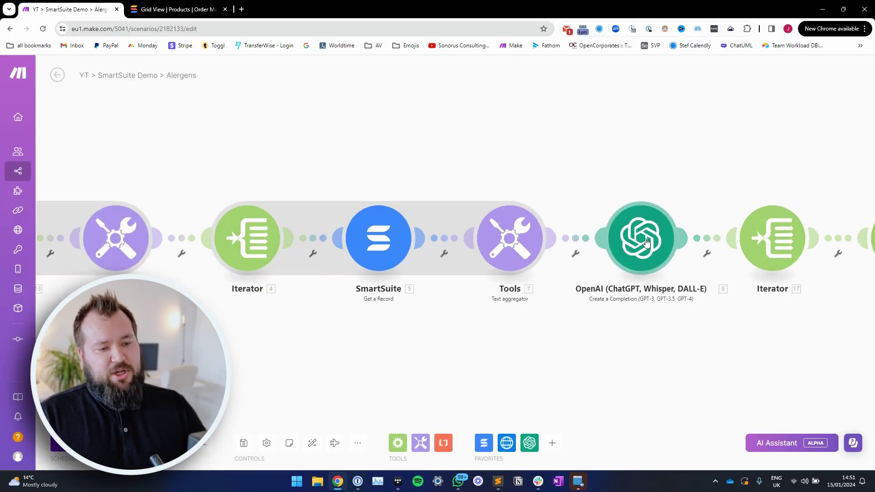
scroll(634, 251, down, 3)
drag(562, 299, 539, 314)
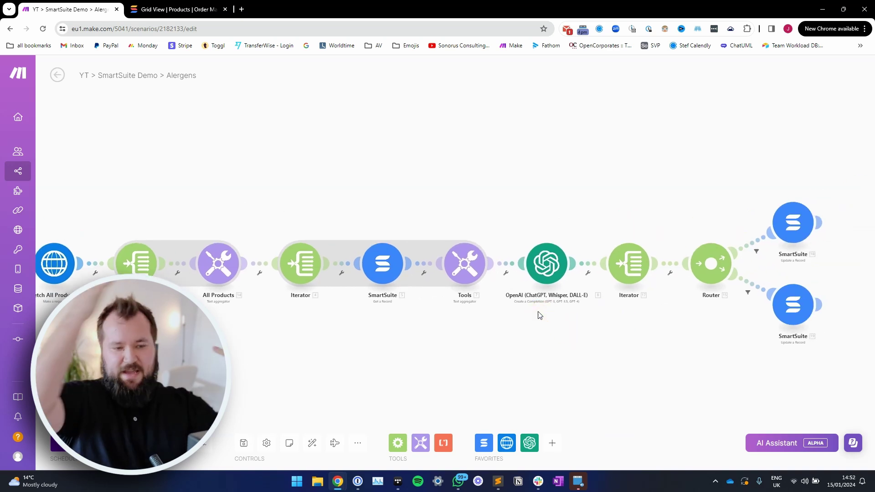
drag(623, 334, 468, 323)
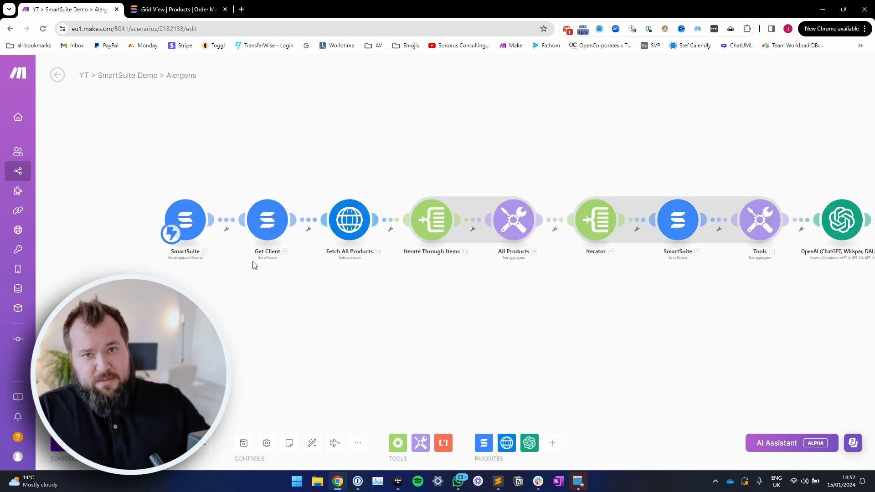
scroll(303, 285, up, 2)
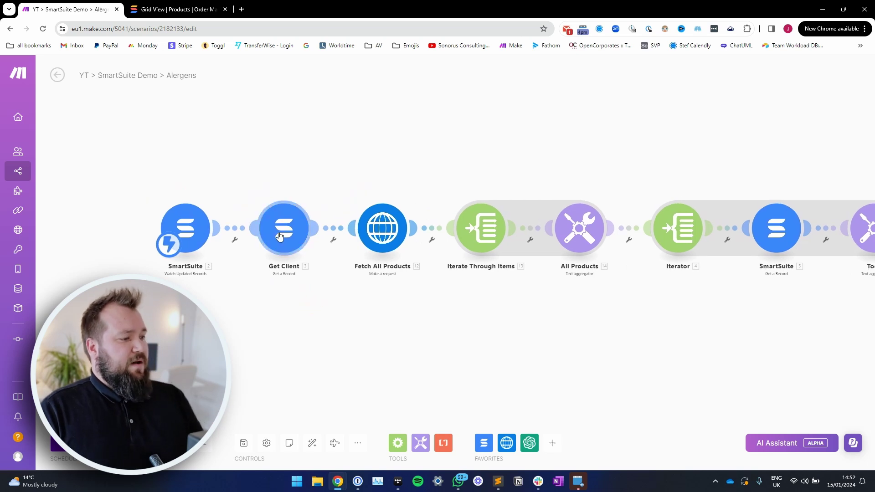
Step: Check that Get Client searches Clients by ClientUserId using the mapped ClientRecordId
scroll(279, 236, up, 2)
click(279, 236)
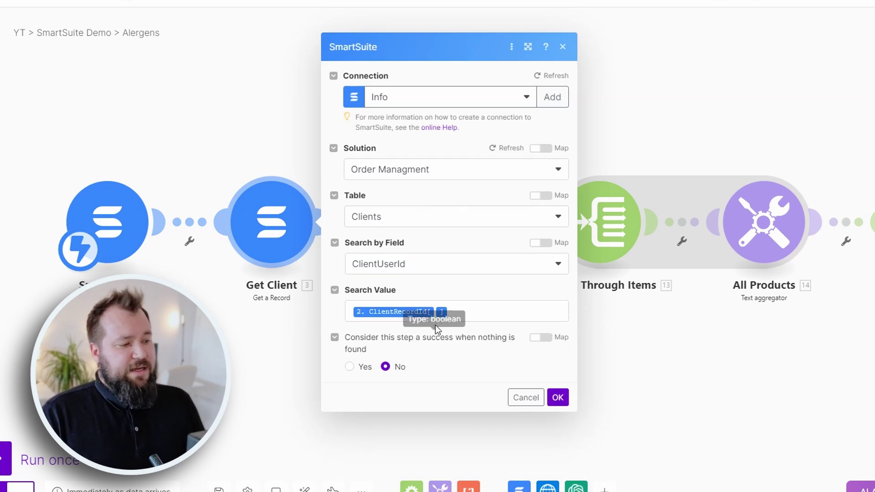
click(478, 311)
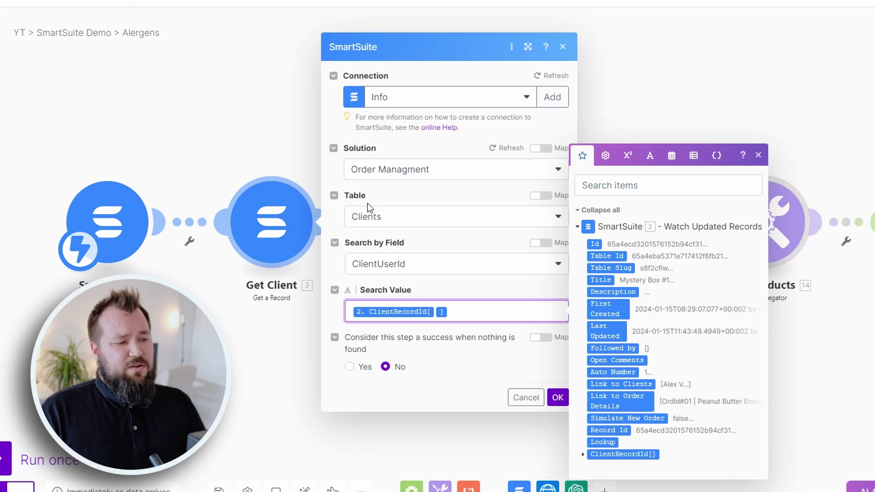
click(263, 347)
click(345, 253)
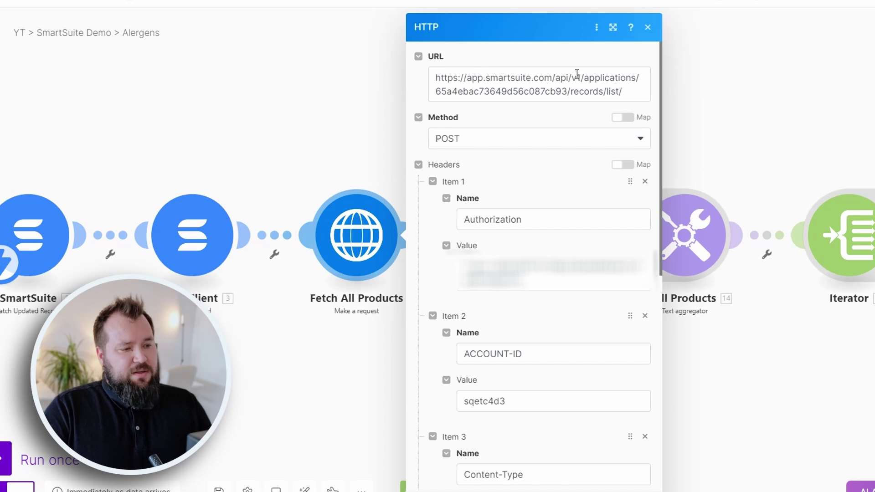
Step: Review the Fetch All Products POST URL, Authorization header and raw JSON body, then close it
drag(435, 91, 567, 91)
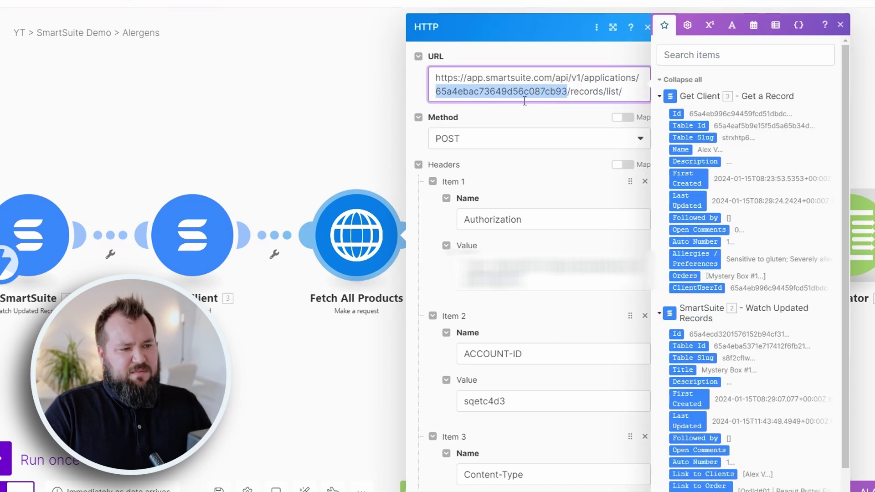
click(454, 117)
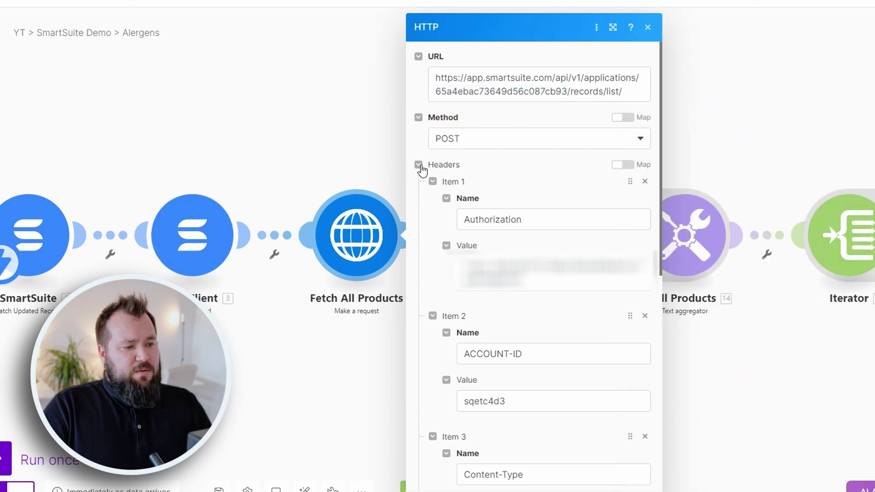
click(524, 275)
scroll(461, 322, down, 3)
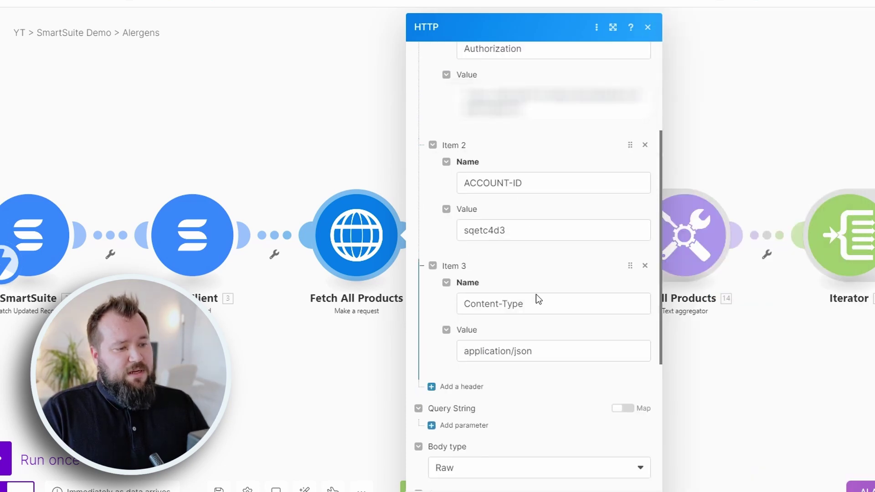
scroll(546, 314, down, 3)
scroll(546, 332, down, 3)
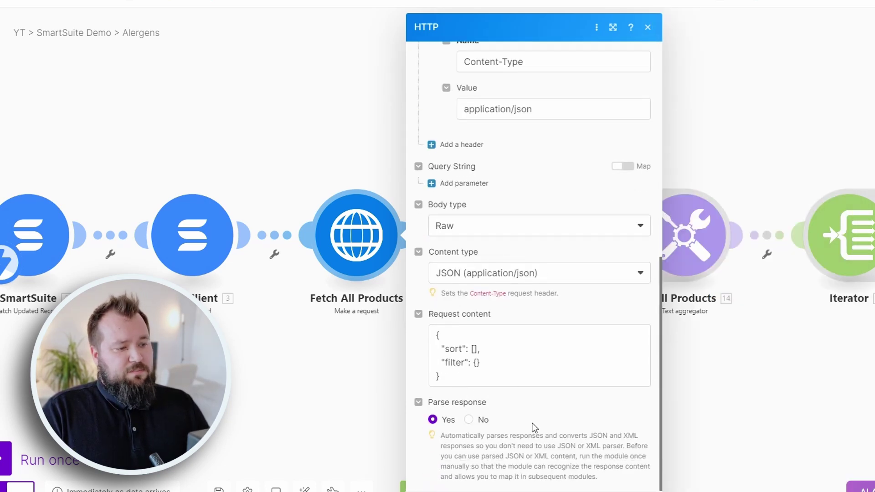
click(441, 376)
drag(441, 376, 437, 332)
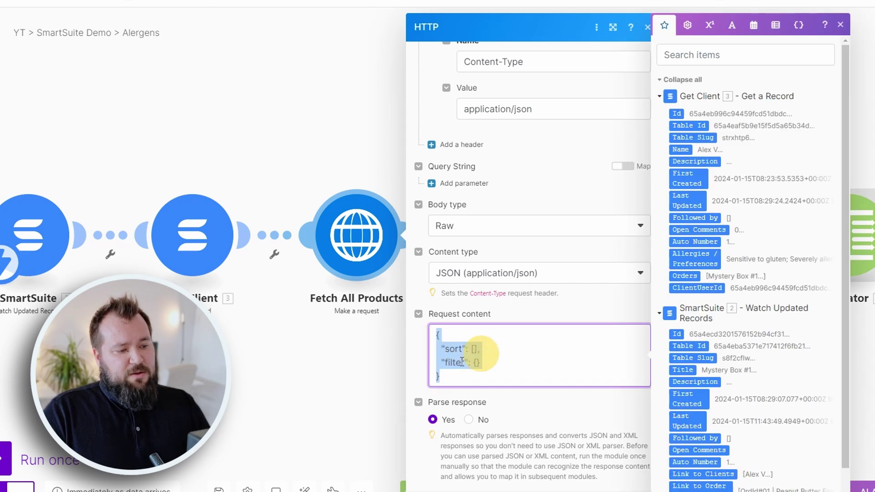
click(333, 362)
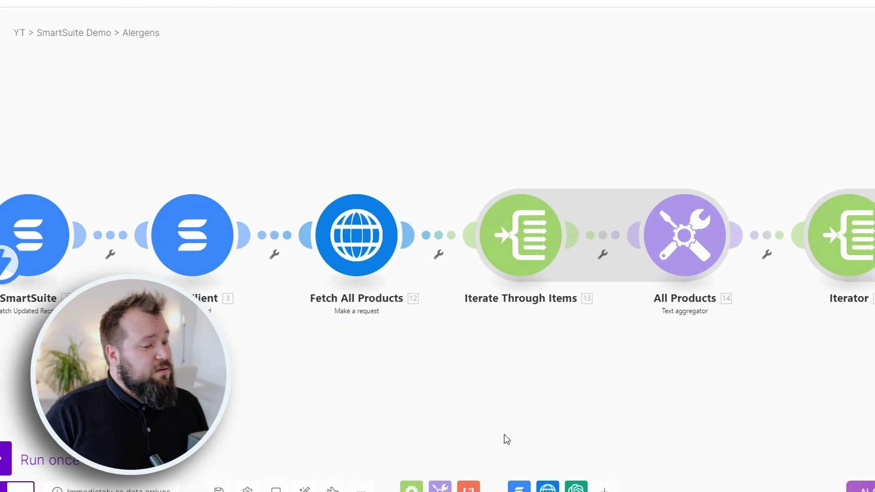
click(518, 486)
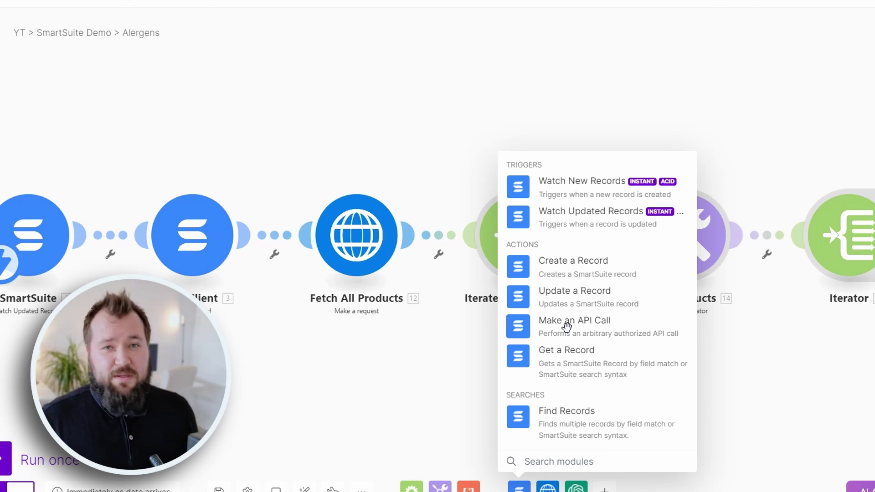
click(388, 130)
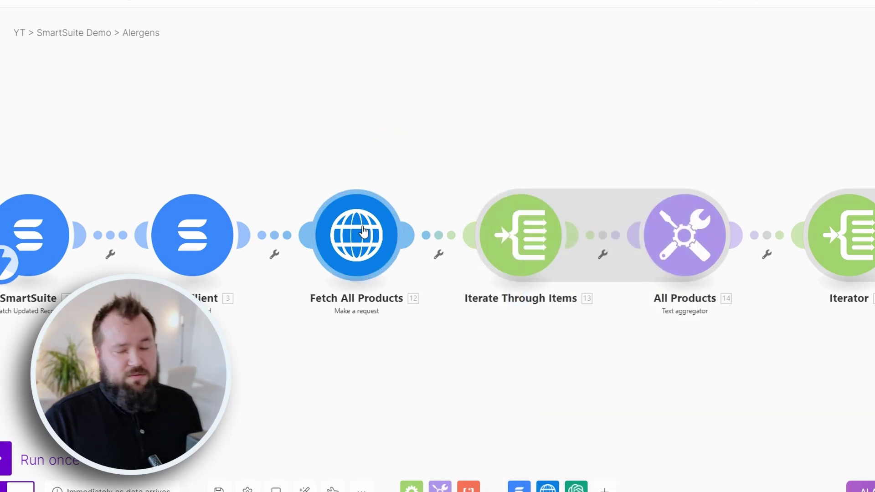
drag(461, 330, 449, 338)
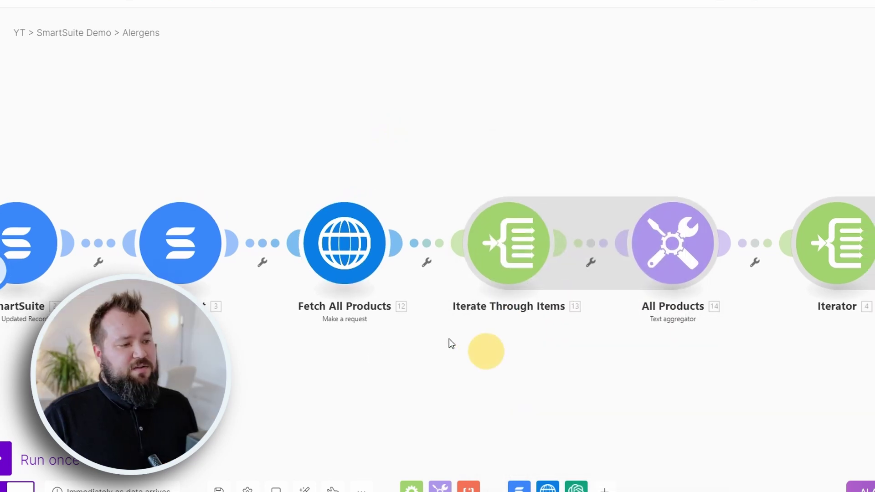
drag(515, 372, 373, 359)
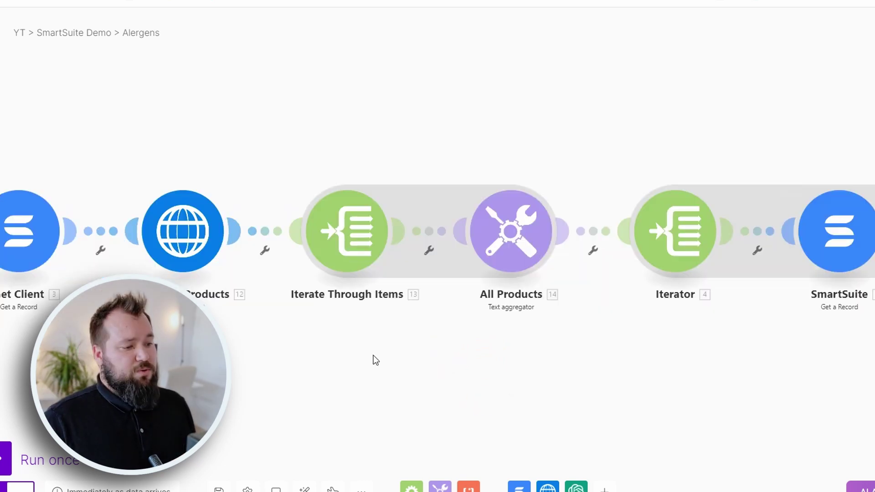
click(348, 230)
click(571, 246)
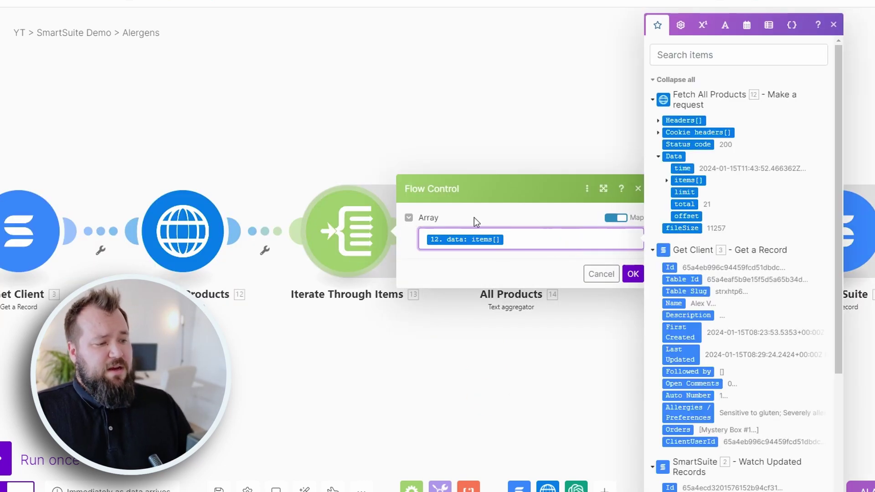
click(517, 368)
click(511, 230)
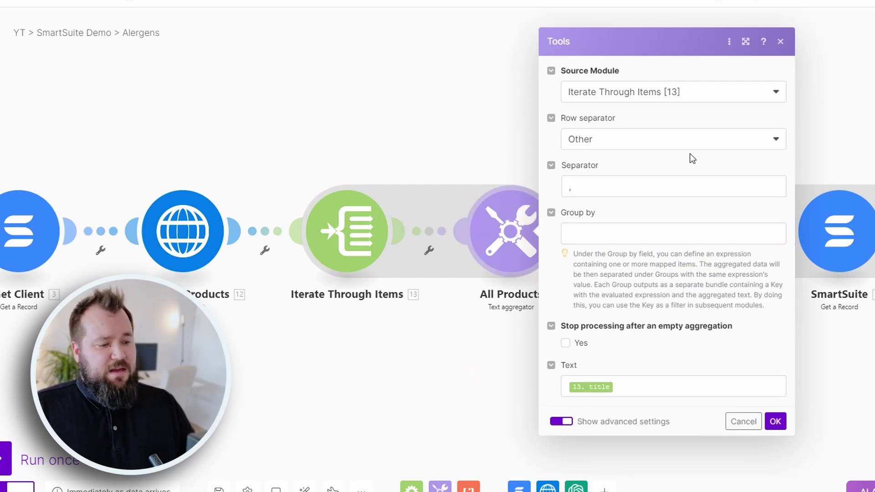
click(680, 392)
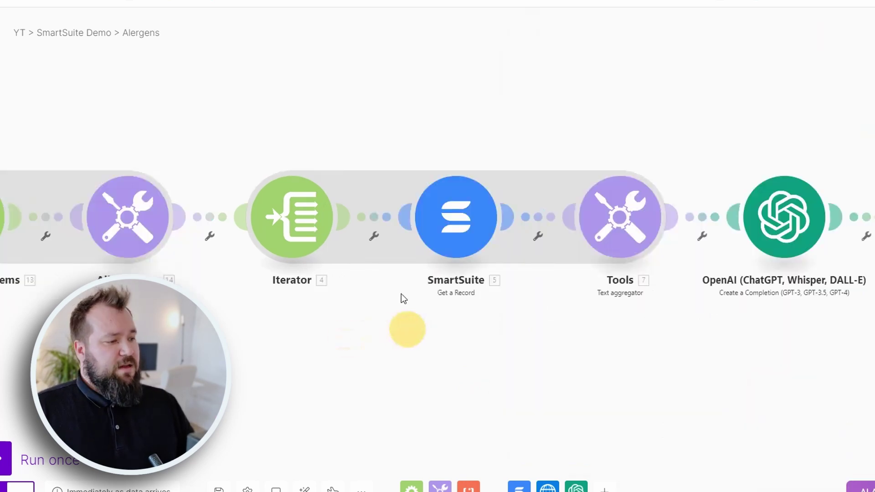
click(296, 240)
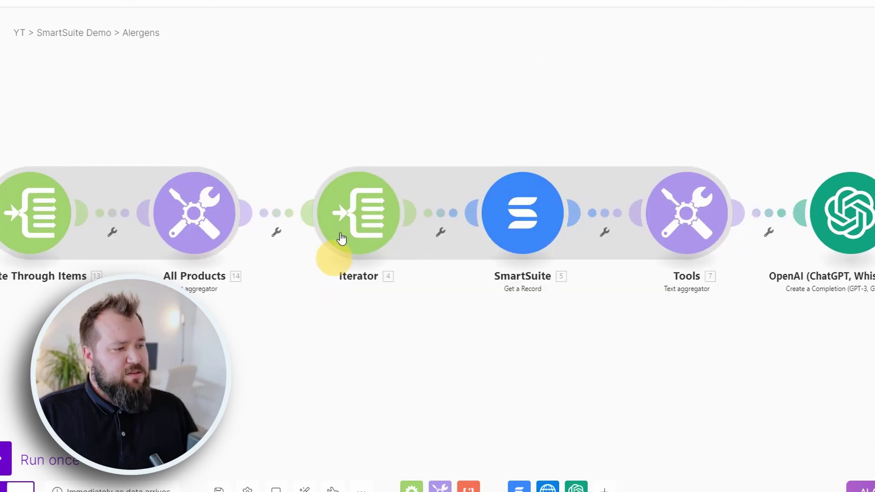
click(337, 243)
click(587, 220)
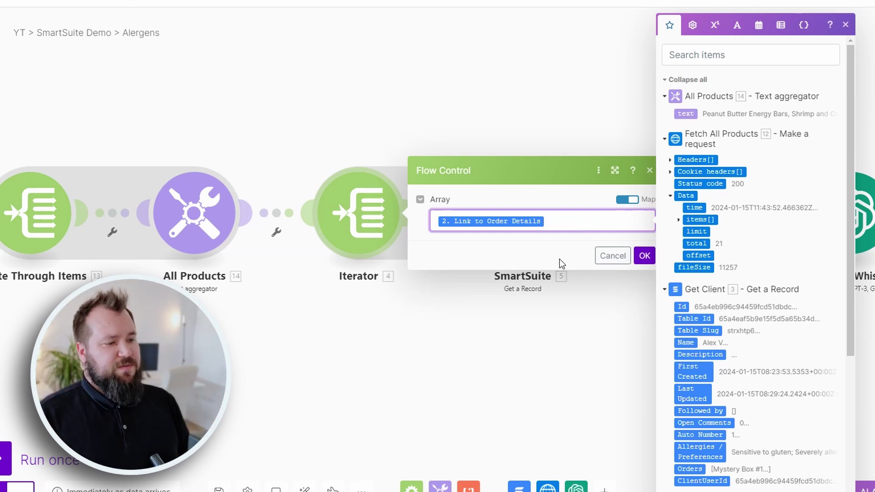
click(645, 256)
click(552, 237)
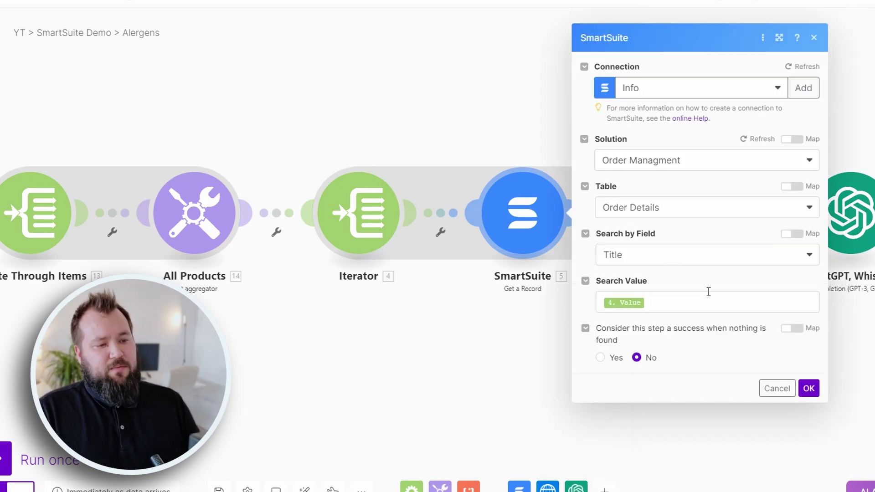
click(647, 295)
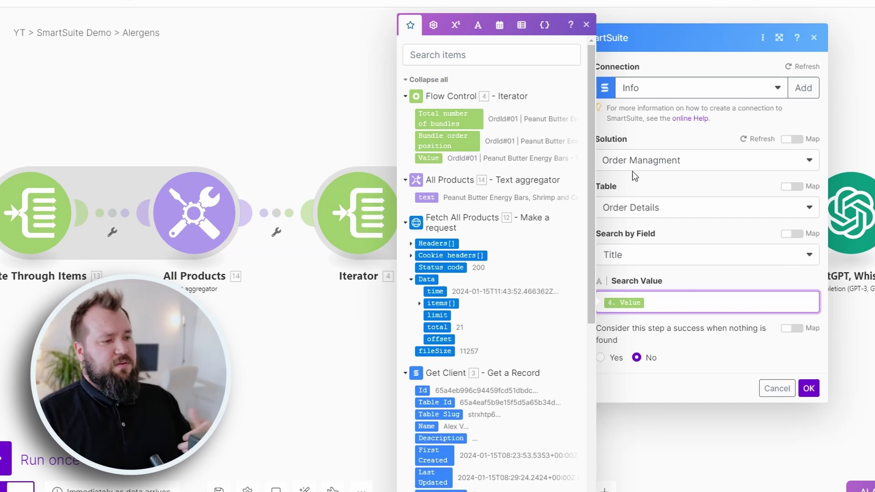
click(320, 290)
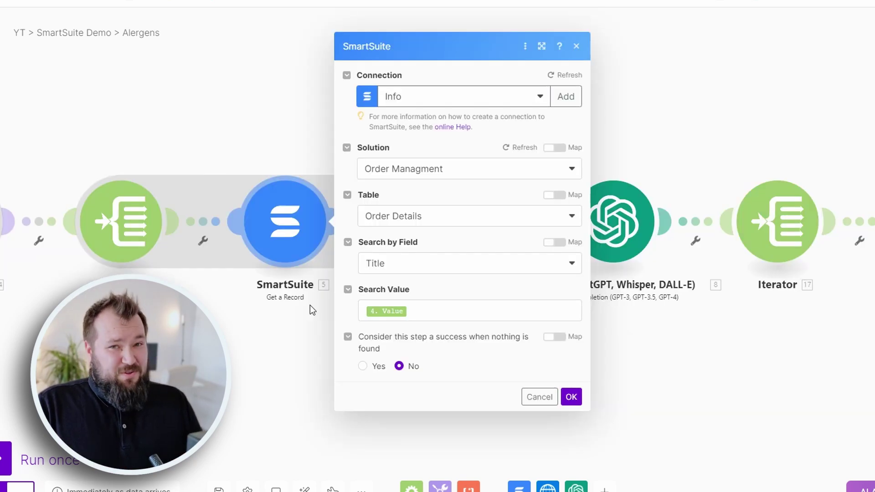
Step: Check that the text aggregator combines each order line's Id, Product and QTY
click(291, 384)
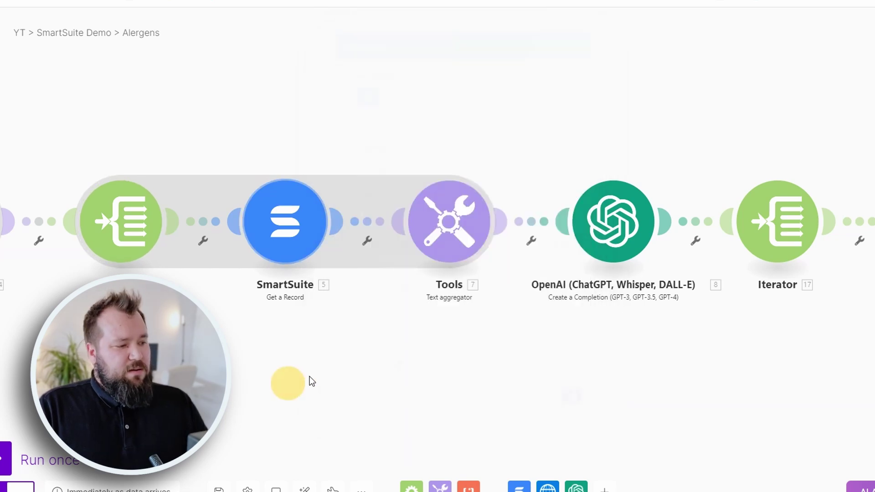
click(413, 237)
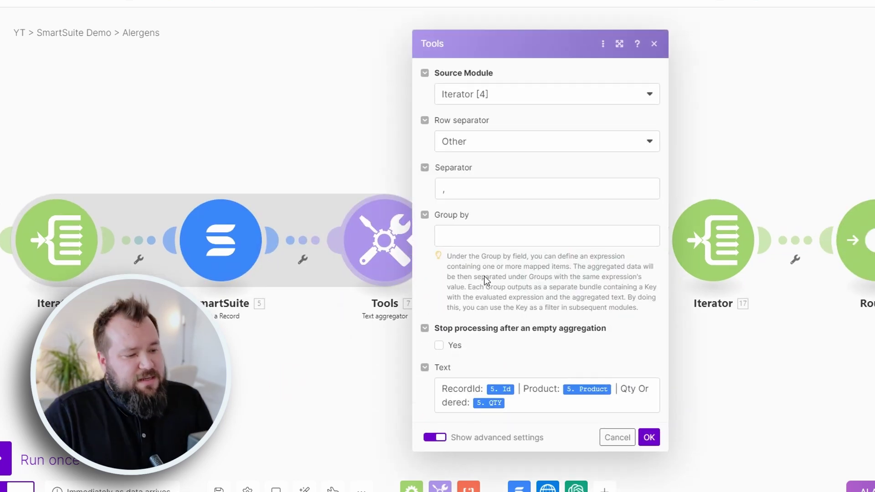
click(517, 388)
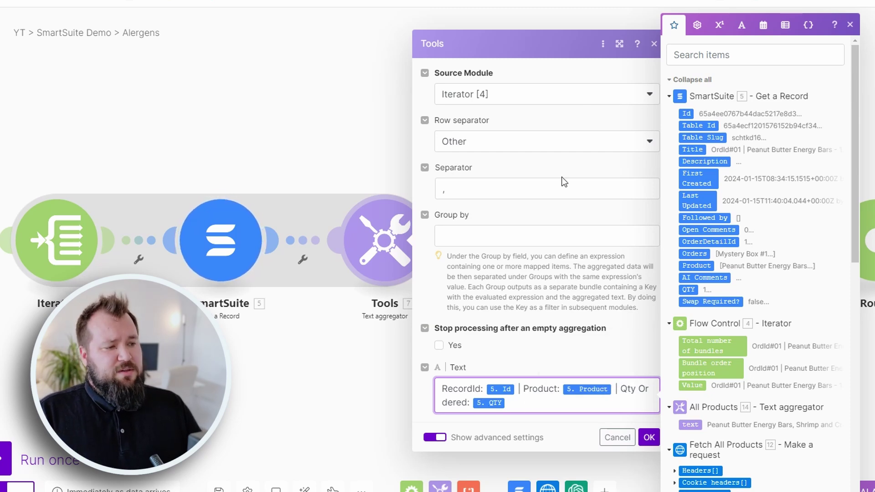
click(337, 329)
Step: Briefly open the OpenAI module, then pan the canvas toward the OpenAI and router modules
click(372, 303)
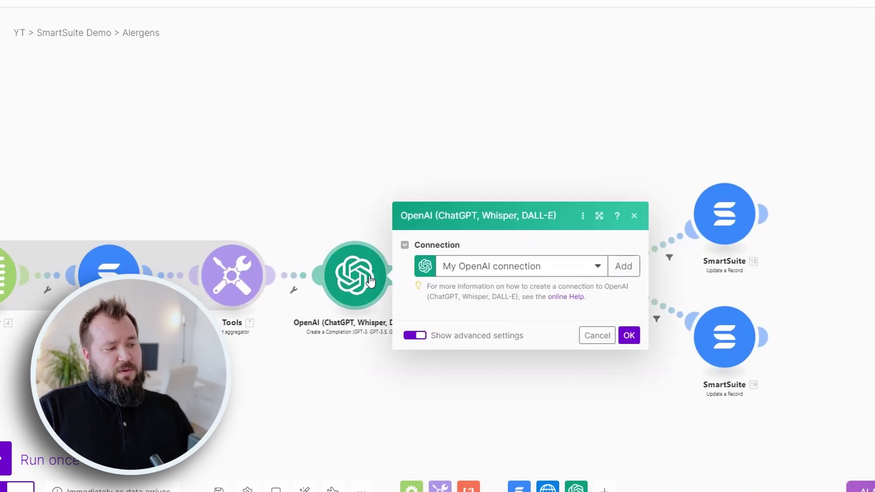
scroll(329, 369, down, 5)
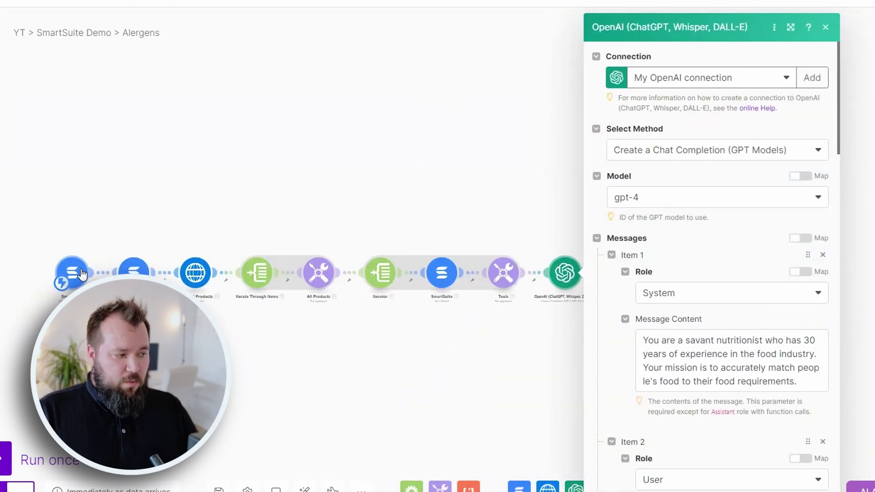
click(133, 272)
click(389, 326)
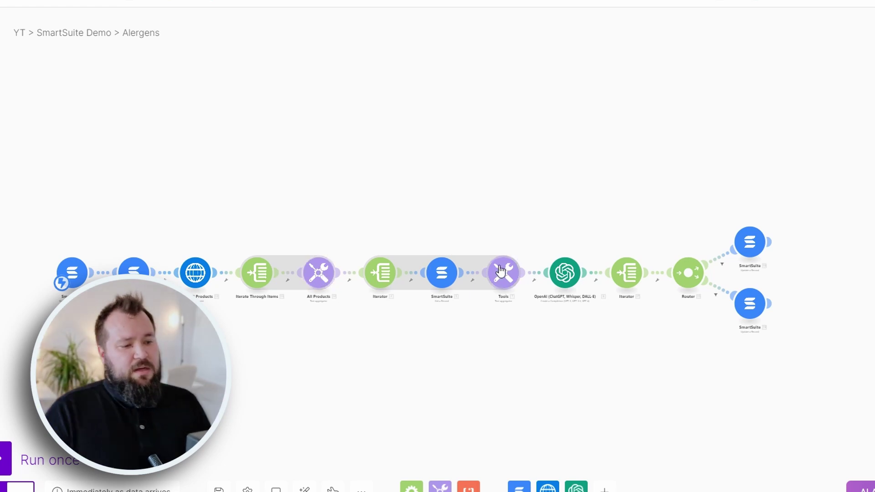
scroll(503, 273, up, 3)
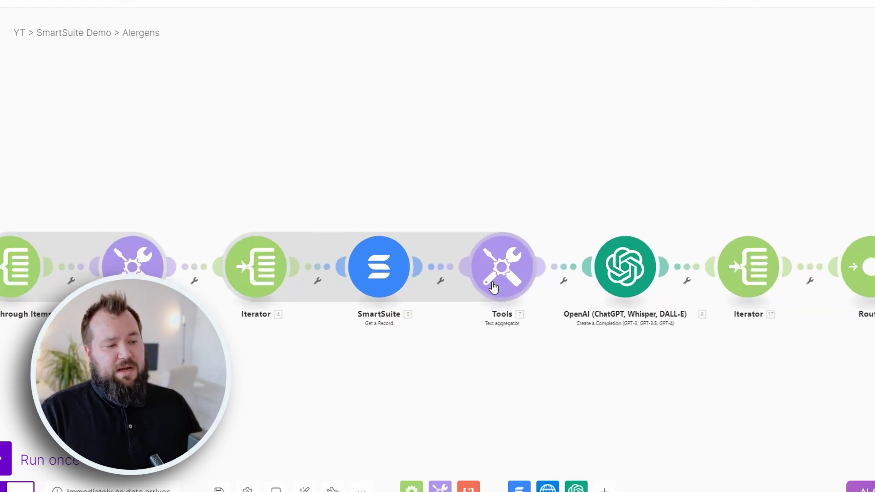
drag(671, 382, 540, 374)
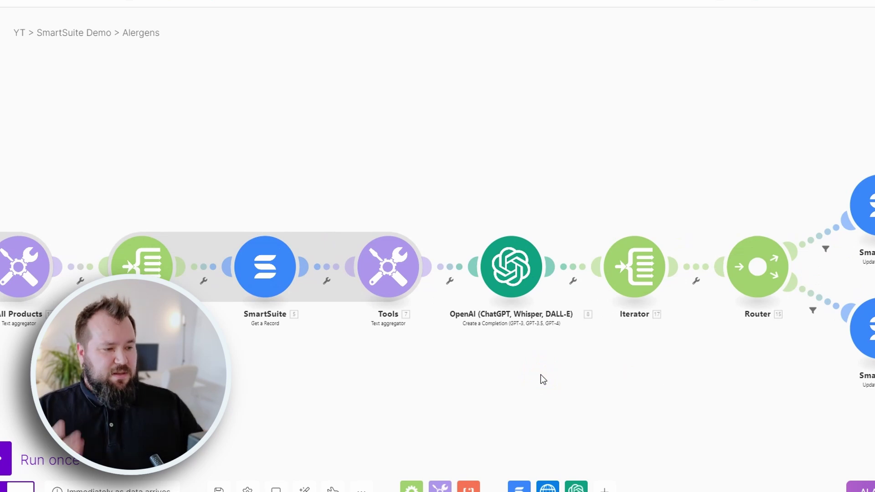
Step: Reopen the GPT-4 OpenAI module at full width and read its system message
click(507, 286)
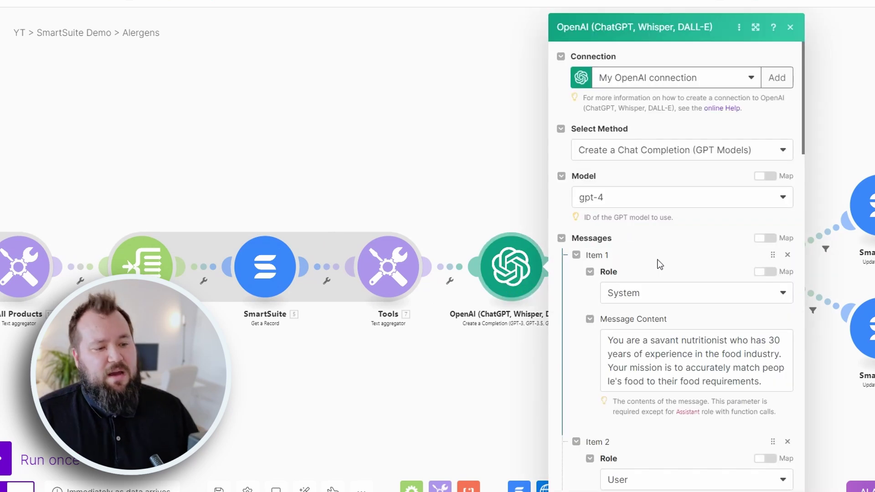
scroll(659, 255, down, 2)
drag(510, 165, 332, 180)
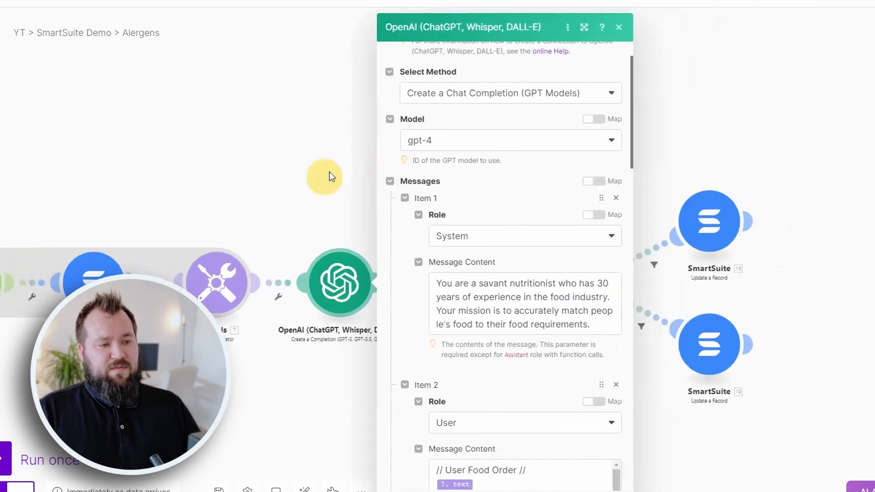
click(584, 28)
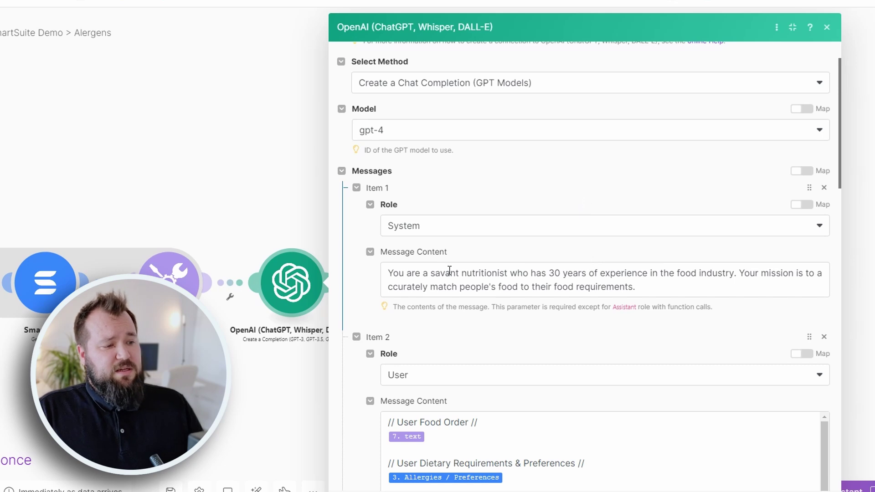
scroll(450, 270, down, 3)
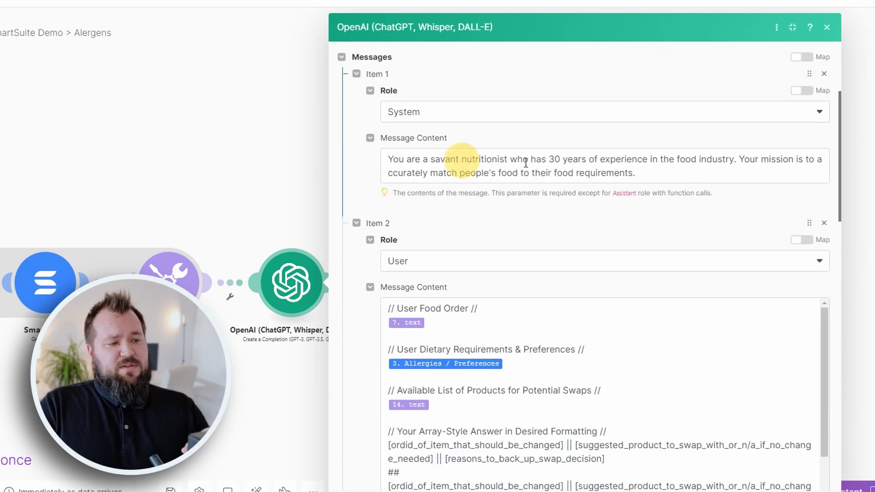
drag(402, 165, 648, 174)
click(675, 174)
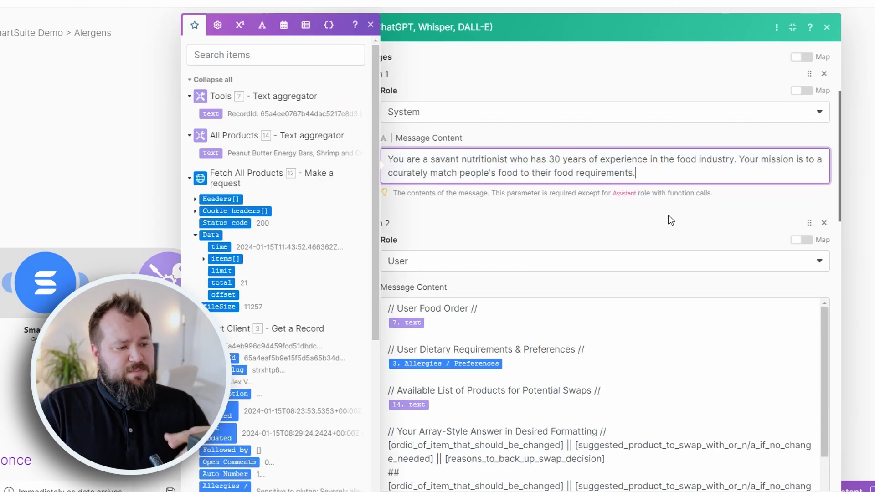
click(564, 213)
Step: Review the prompt's dietary requirements, available products and ##-separated answer format with reasons
scroll(559, 227, down, 3)
drag(397, 137, 501, 141)
drag(403, 179, 611, 190)
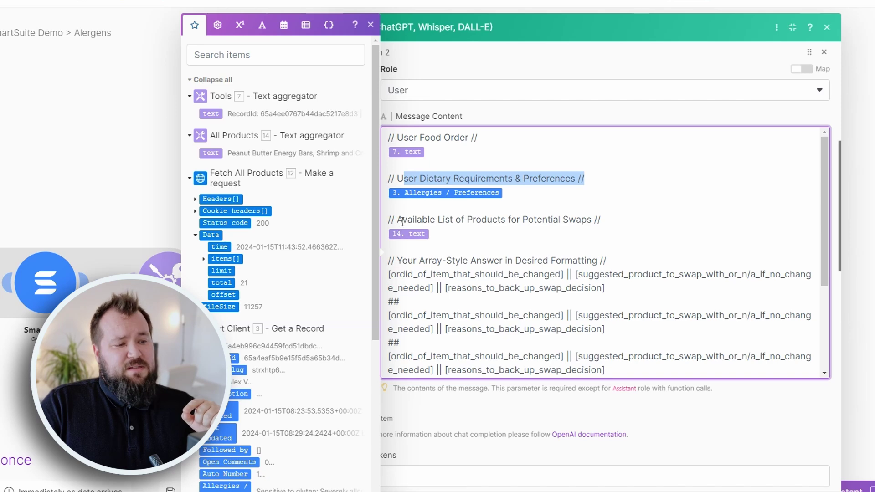
drag(402, 222, 626, 226)
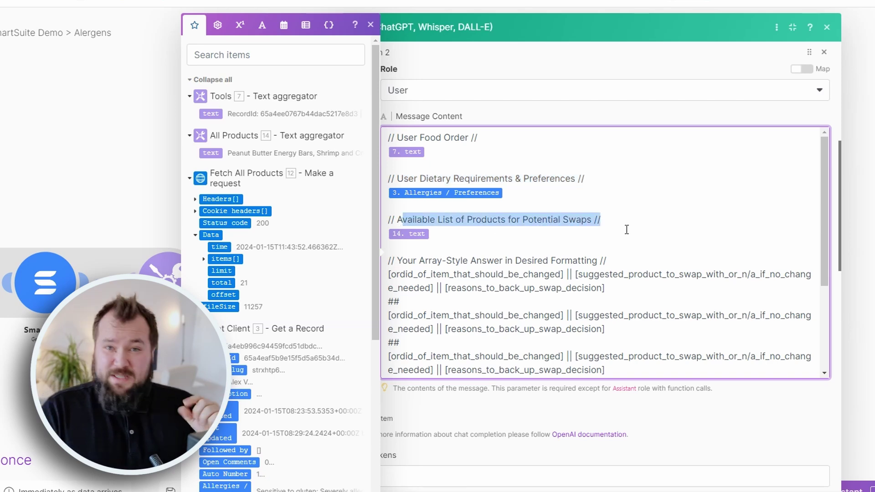
scroll(603, 268, down, 2)
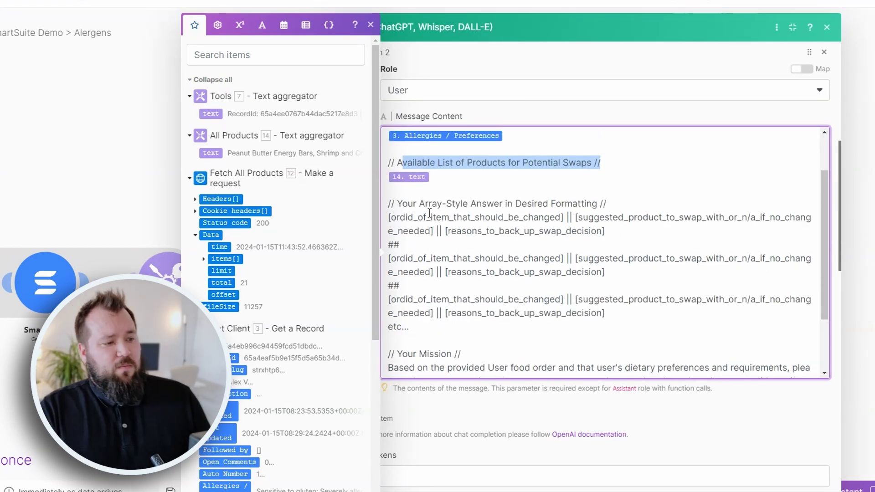
drag(396, 203, 627, 325)
click(447, 322)
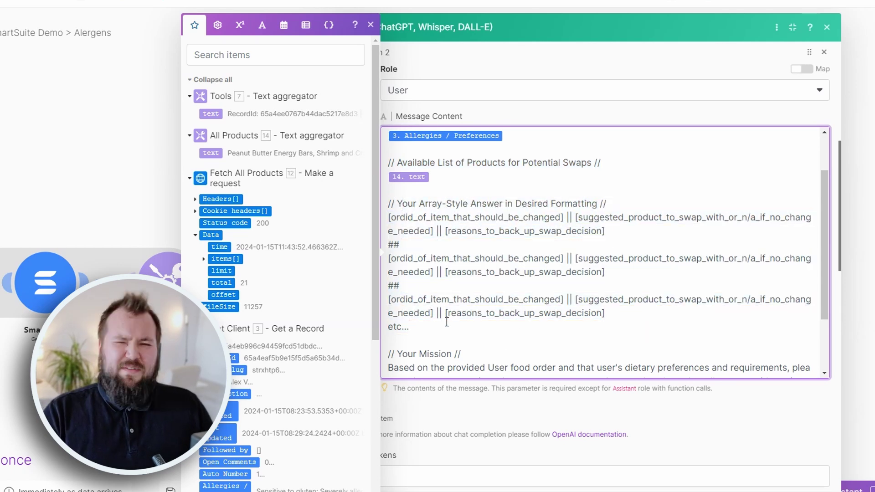
drag(429, 320, 794, 217)
click(399, 244)
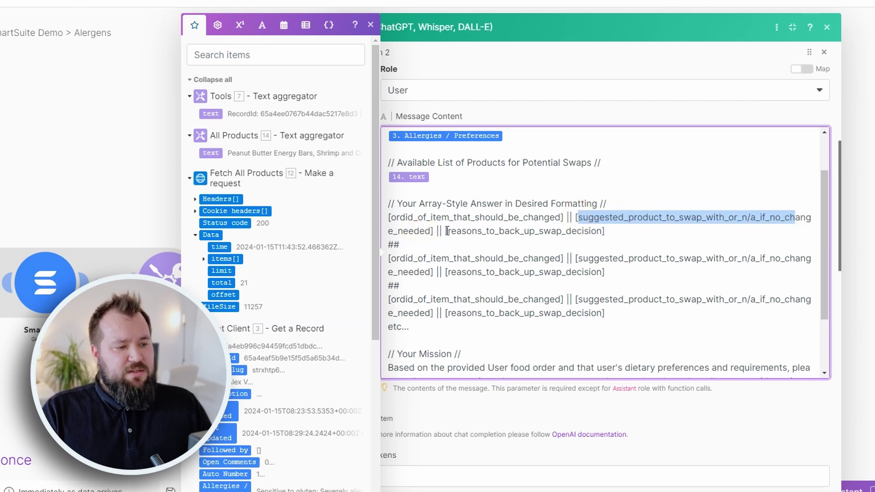
drag(445, 232, 620, 233)
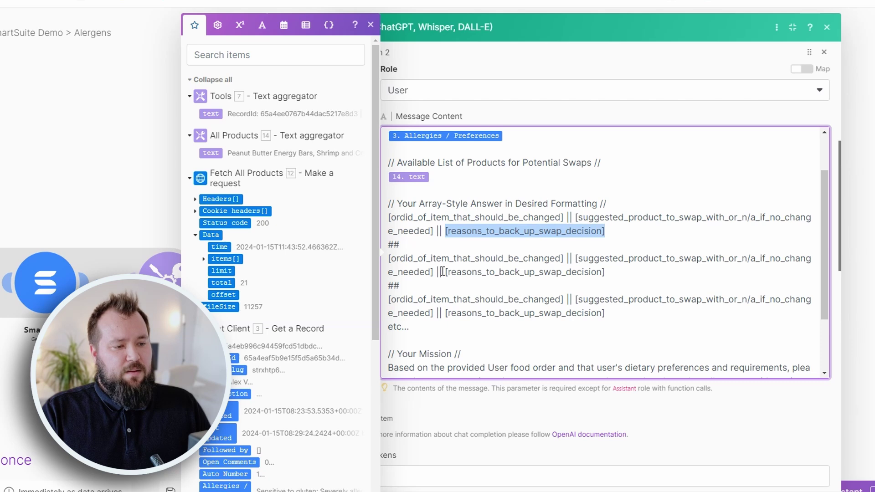
double_click(394, 245)
double_click(394, 286)
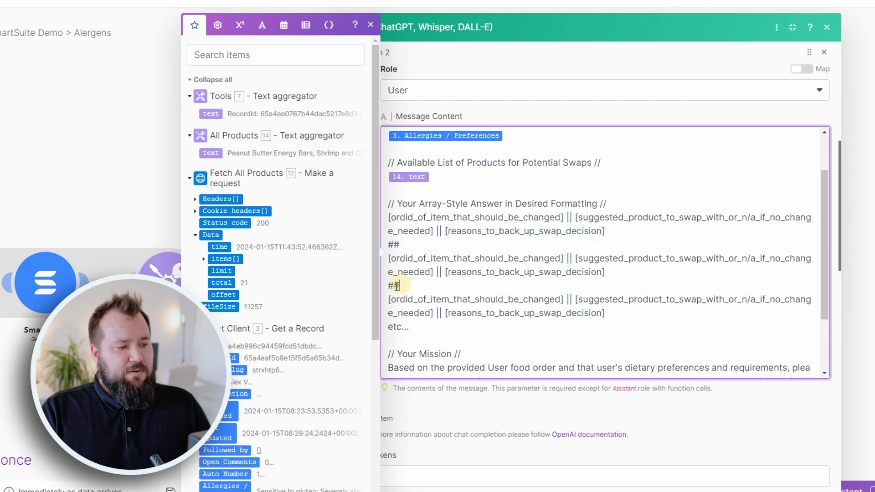
double_click(404, 244)
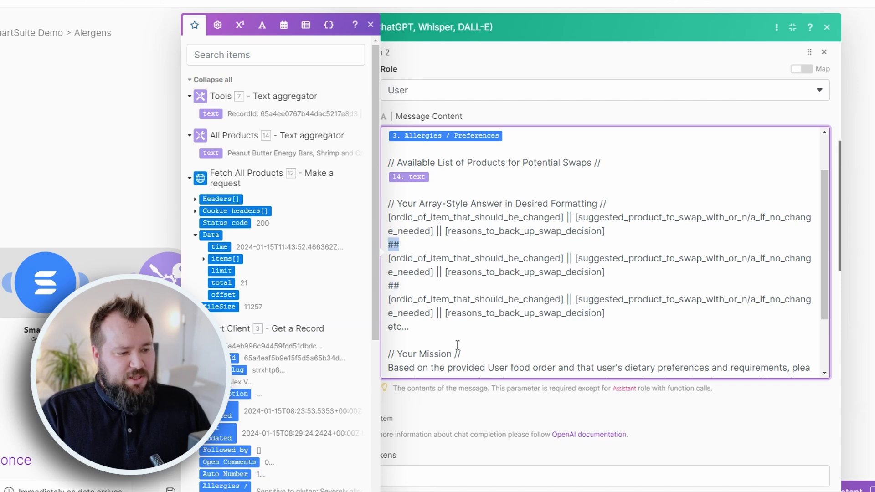
Step: Read the mission instructions: same-type product swaps and no conversational language
scroll(457, 345, down, 5)
triple_click(726, 156)
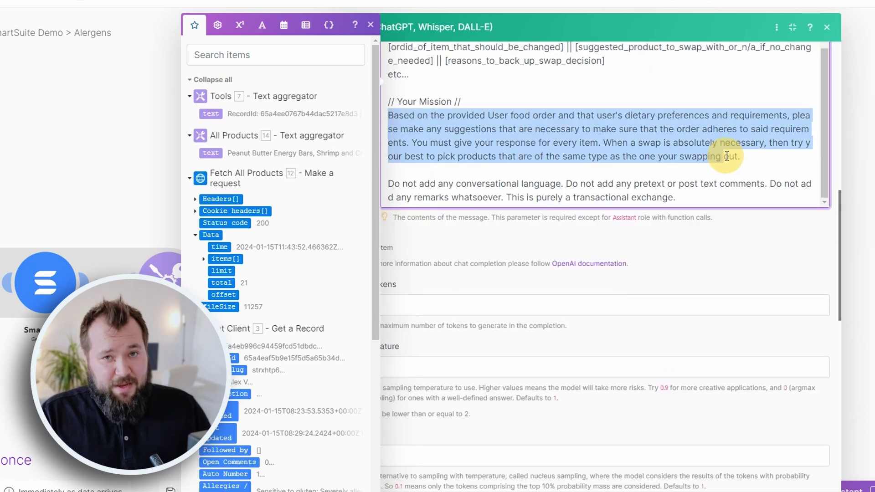
drag(529, 119, 601, 157)
click(692, 156)
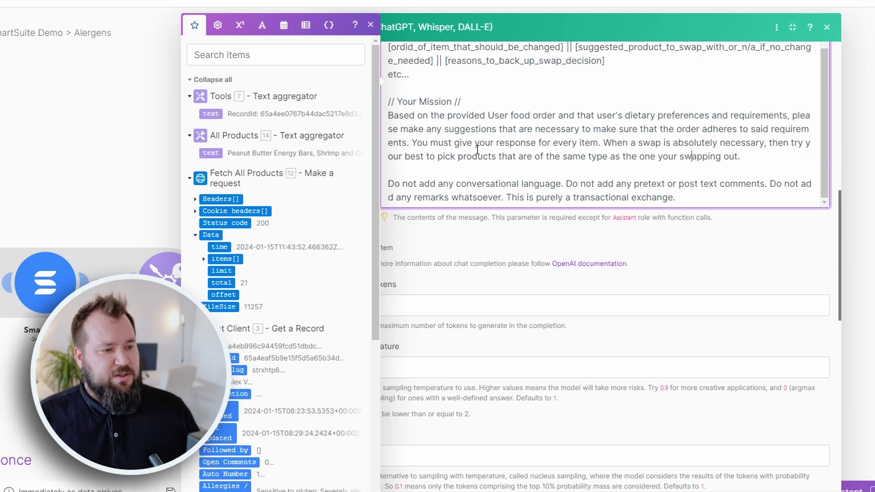
drag(631, 143, 636, 156)
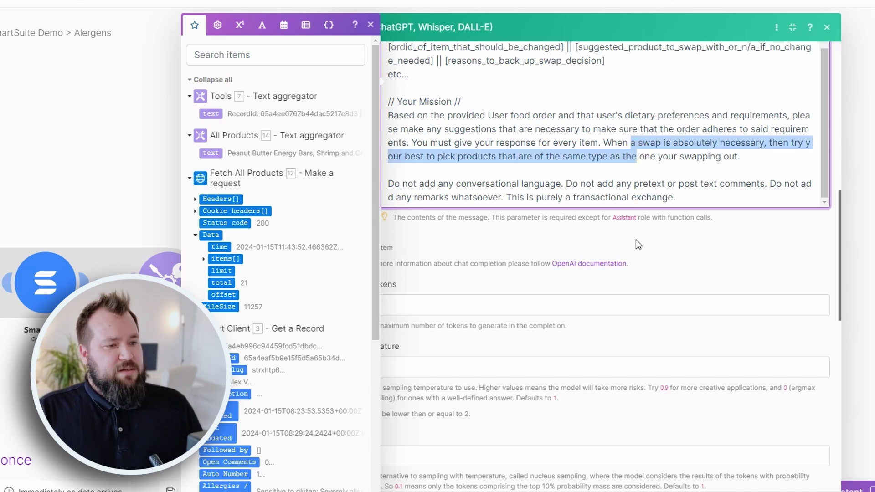
click(602, 184)
drag(388, 183, 704, 250)
click(704, 250)
Step: Confirm Temperature is 0.2, close the OpenAI settings and pan to the Iterator and Router
scroll(393, 295, down, 3)
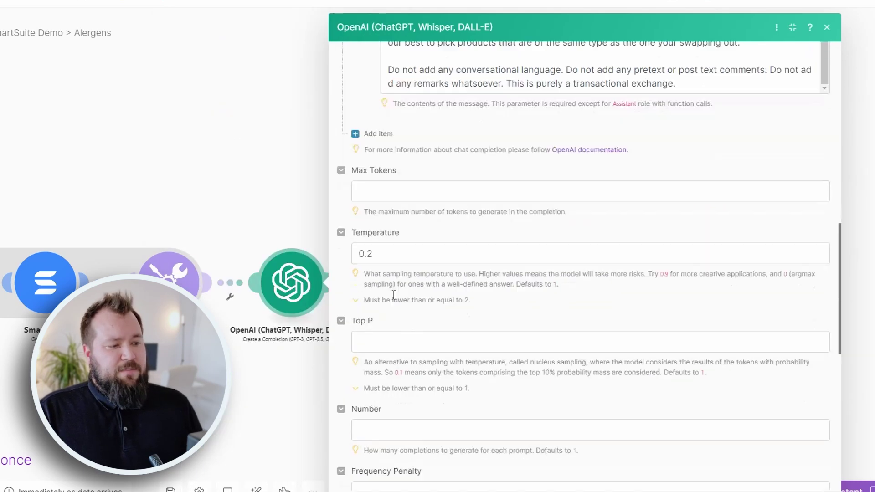
click(367, 256)
click(525, 228)
scroll(647, 371, down, 12)
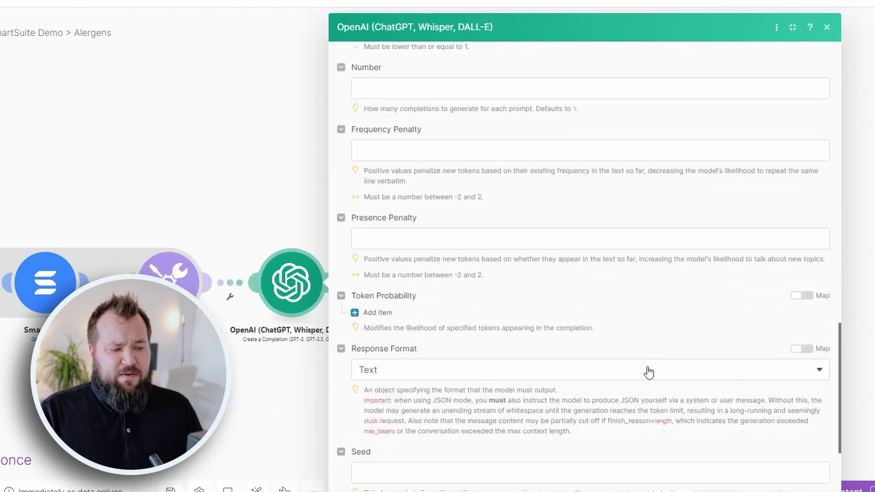
scroll(661, 401, up, 15)
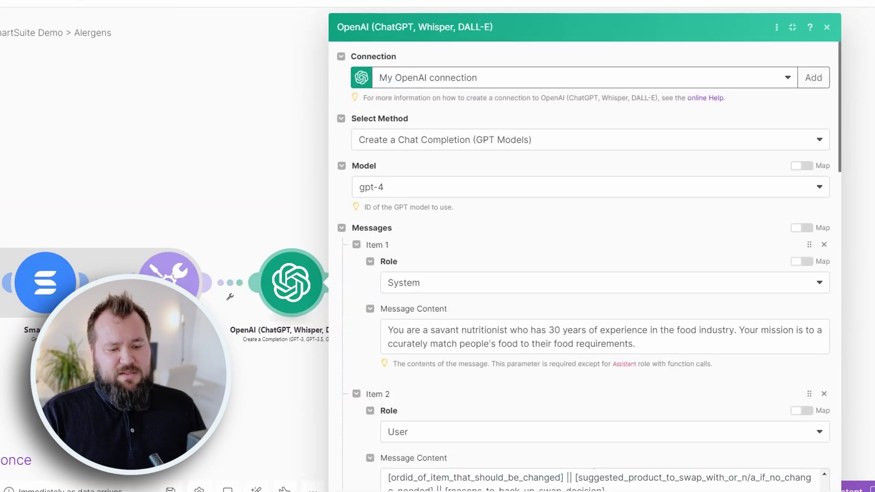
key(Escape)
drag(618, 405, 322, 319)
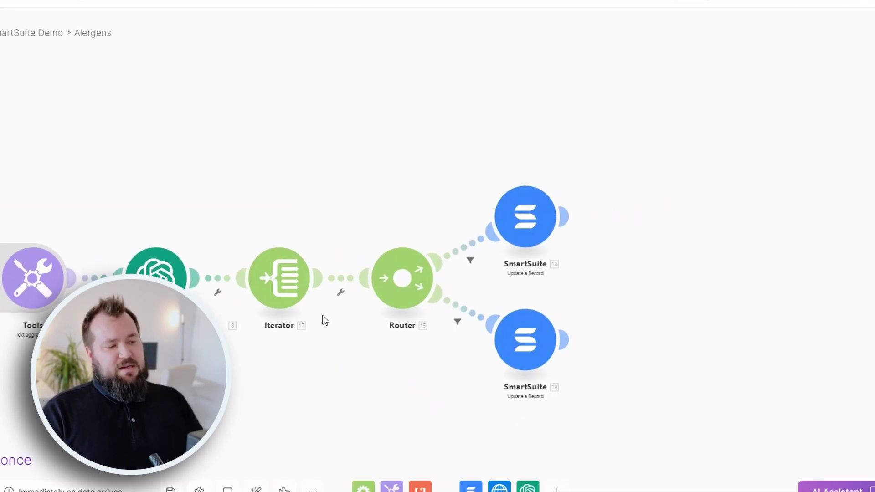
Step: Review the Iterator's array mapping in a widened settings panel, then close it
click(299, 295)
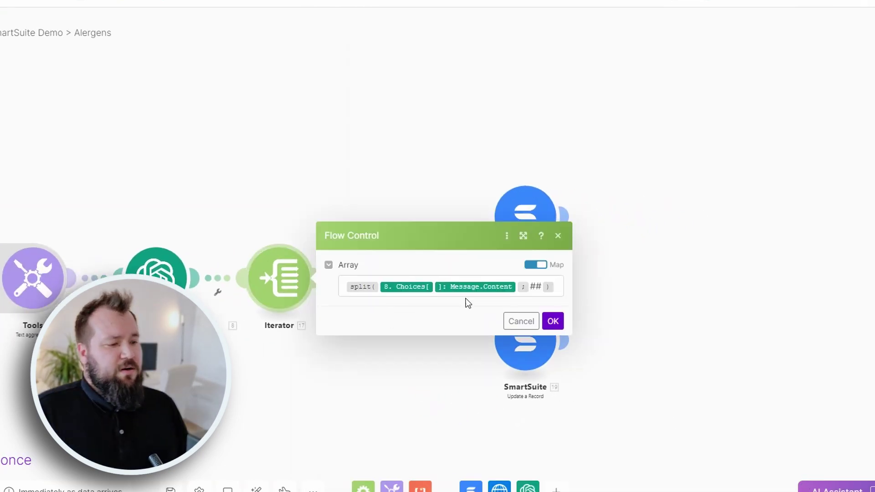
click(523, 236)
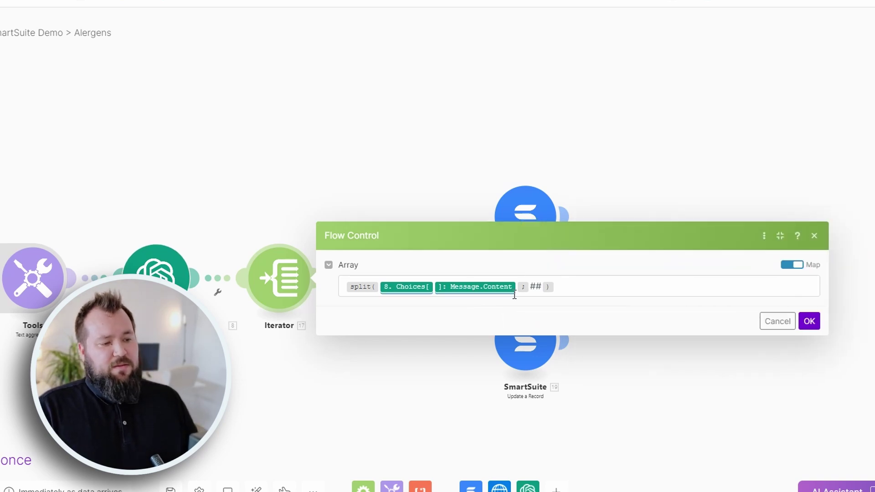
click(413, 398)
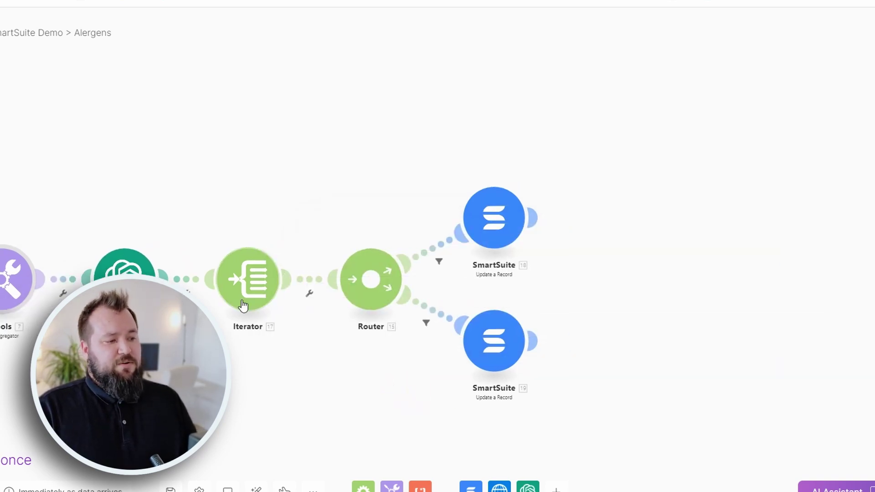
Step: Inspect the upper route filter's condition: second split value Not equal to n/a
click(423, 203)
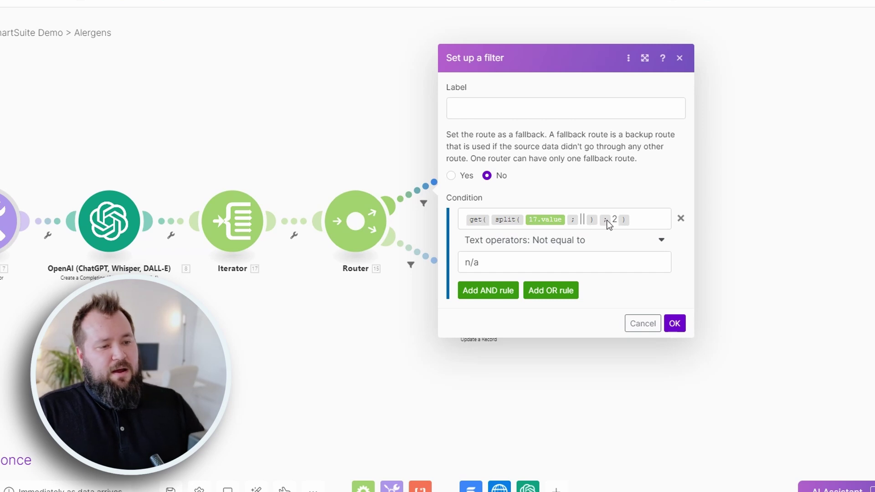
click(585, 218)
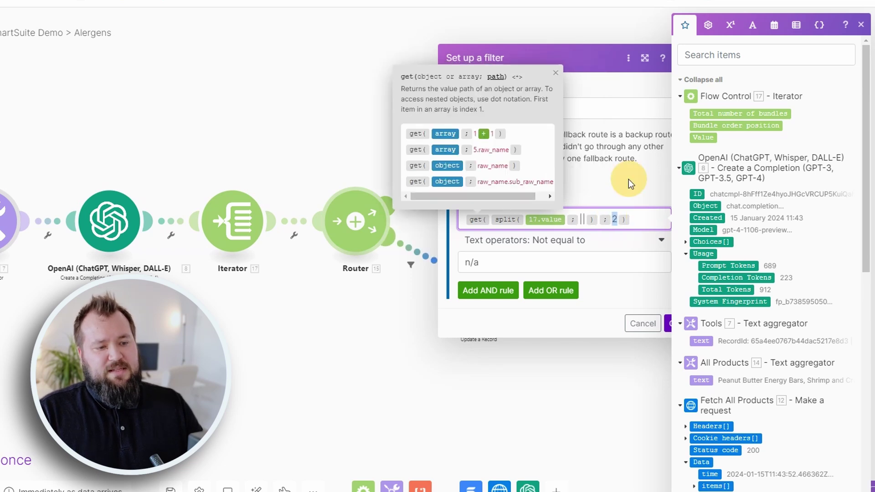
click(479, 266)
double_click(475, 268)
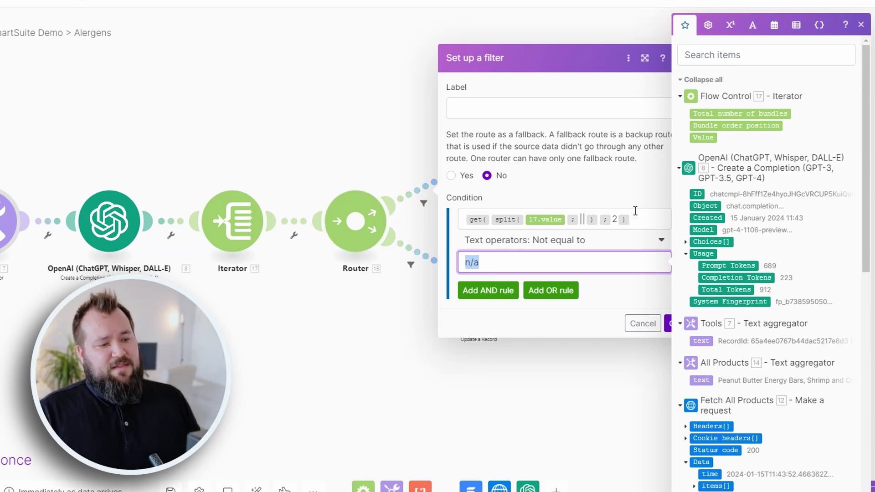
click(341, 303)
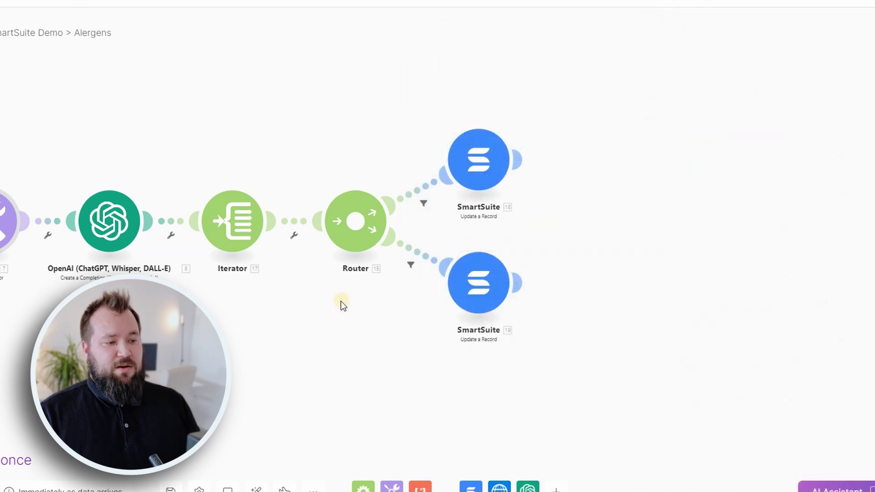
Step: Open the upper route's SmartSuite Update a Record at full width and review the Record ID formula
click(478, 160)
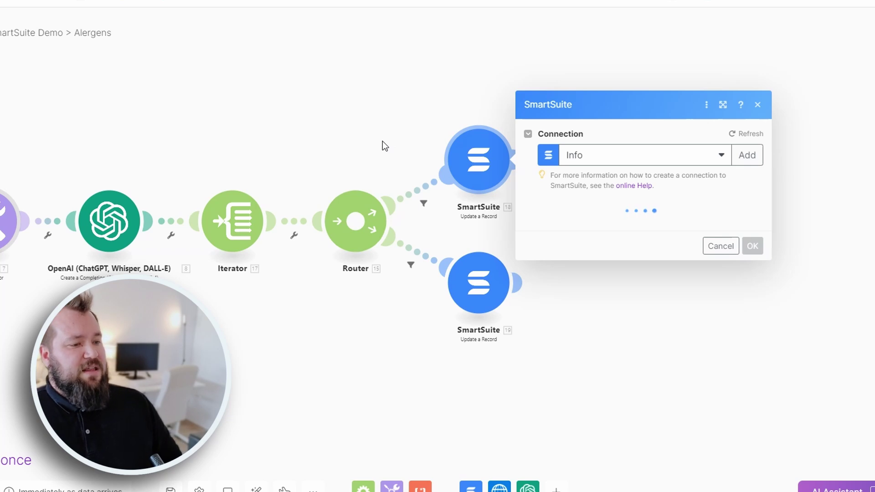
drag(382, 140, 228, 118)
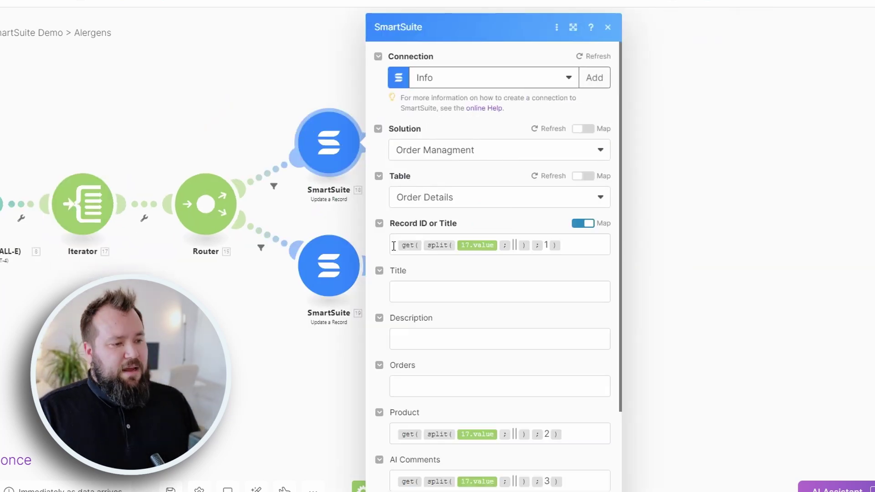
click(573, 27)
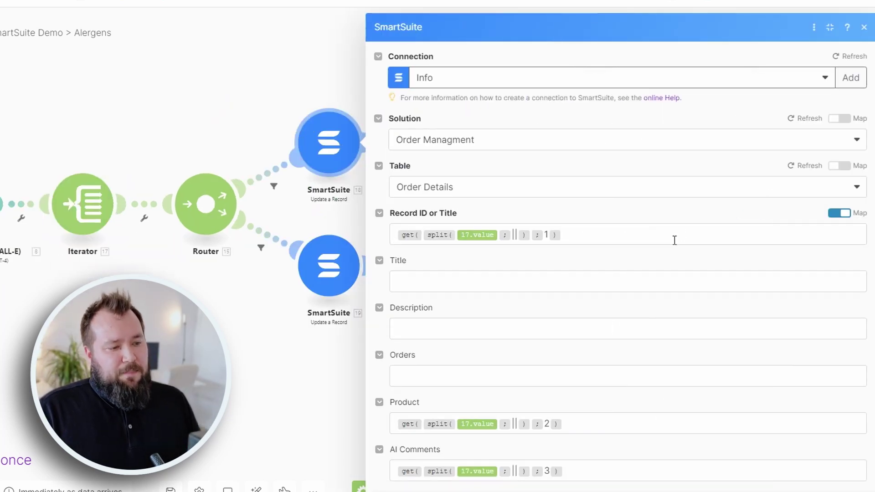
click(529, 178)
key(ctrl+a)
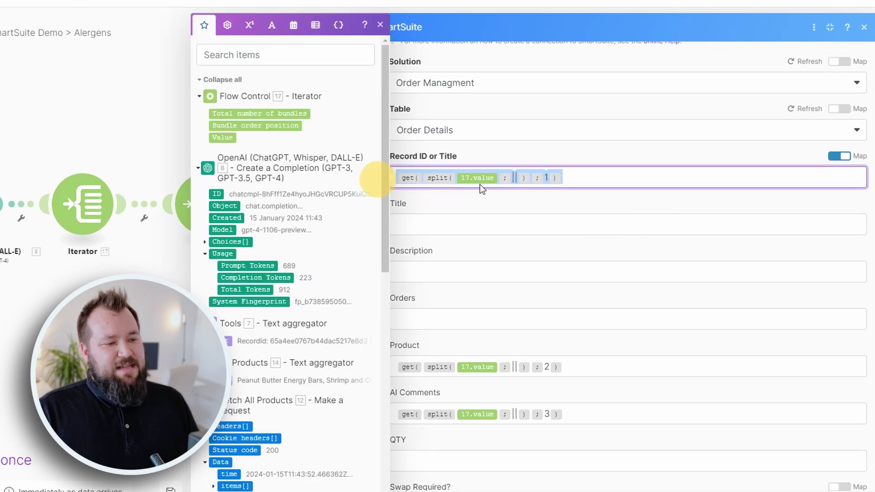
click(540, 193)
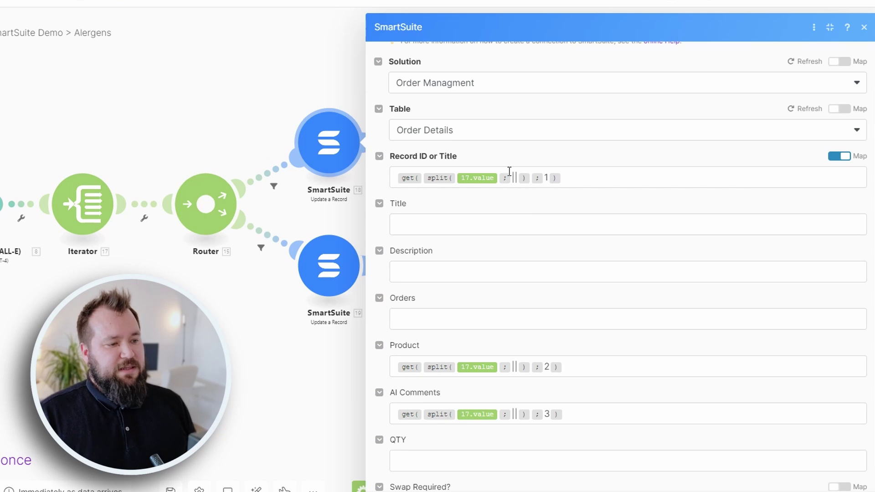
click(550, 176)
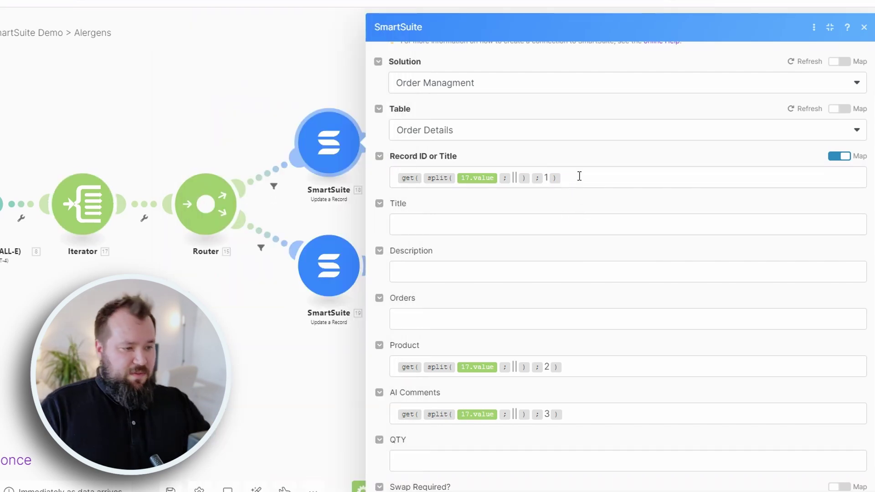
click(579, 177)
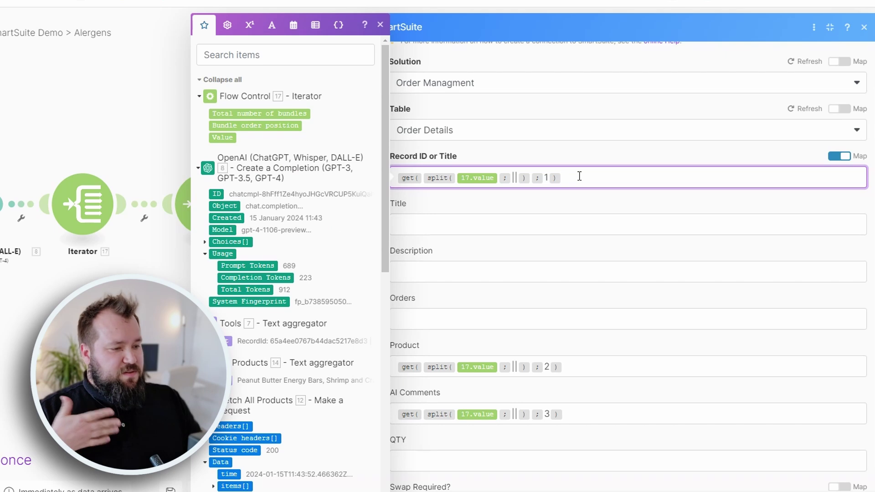
Step: Check the Product and AI Comments fields are mapped from the split values
scroll(558, 253, down, 1)
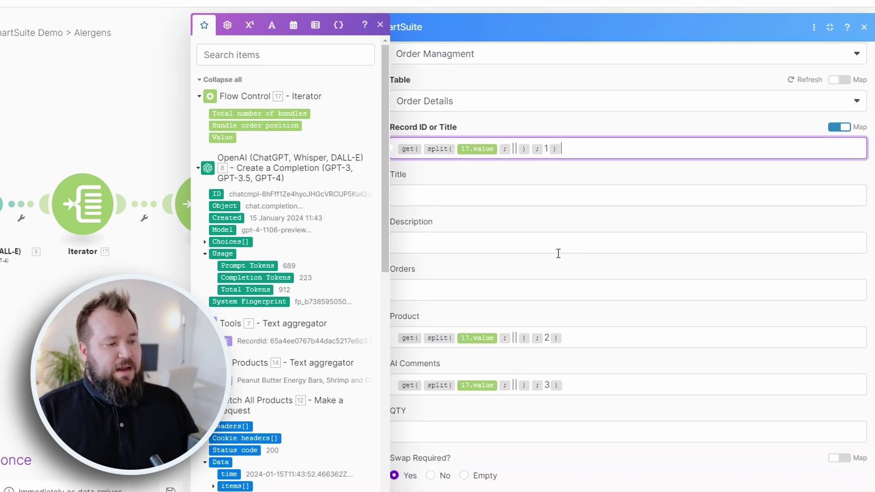
click(606, 335)
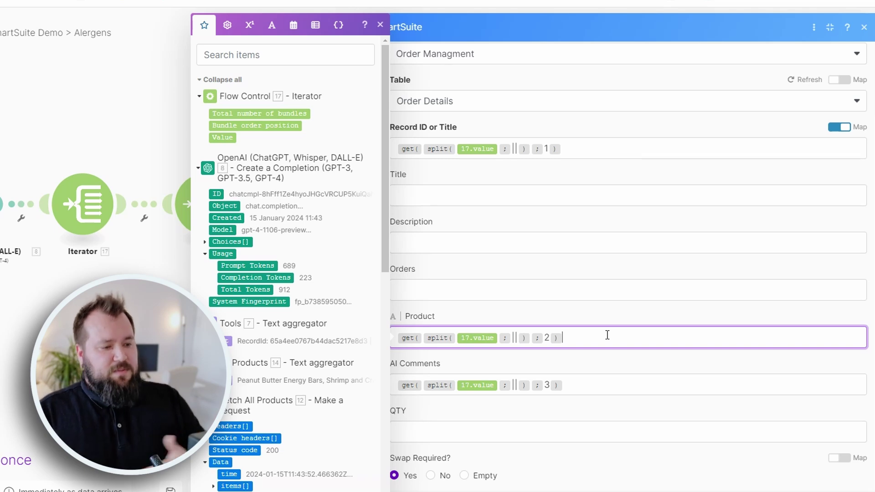
click(597, 385)
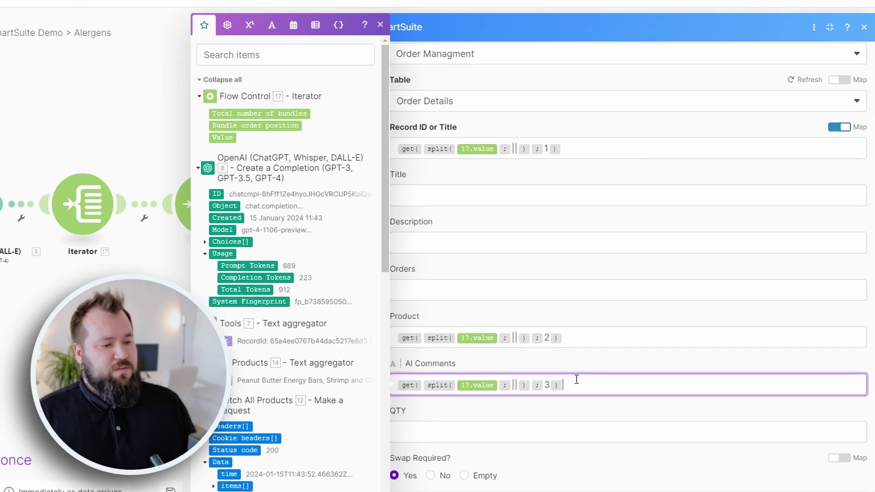
click(577, 362)
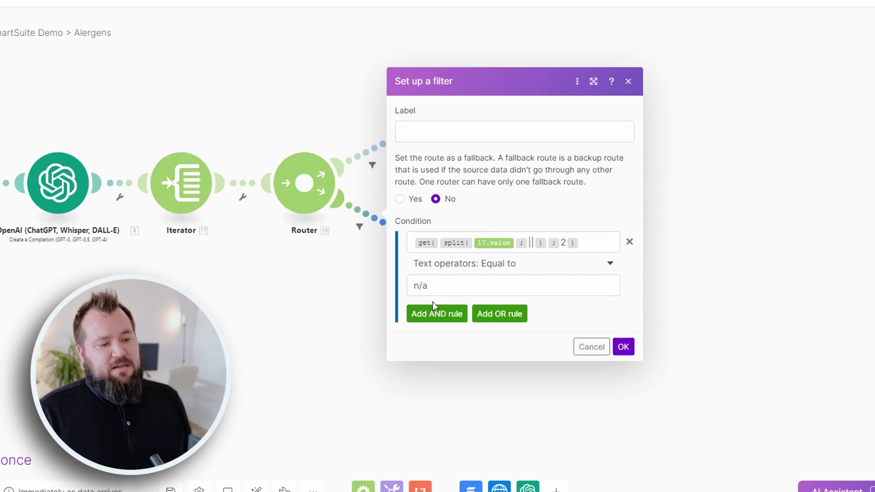
Step: Check the lower route: filter Equal to n/a, AI Comments mapped, Product left empty
click(429, 289)
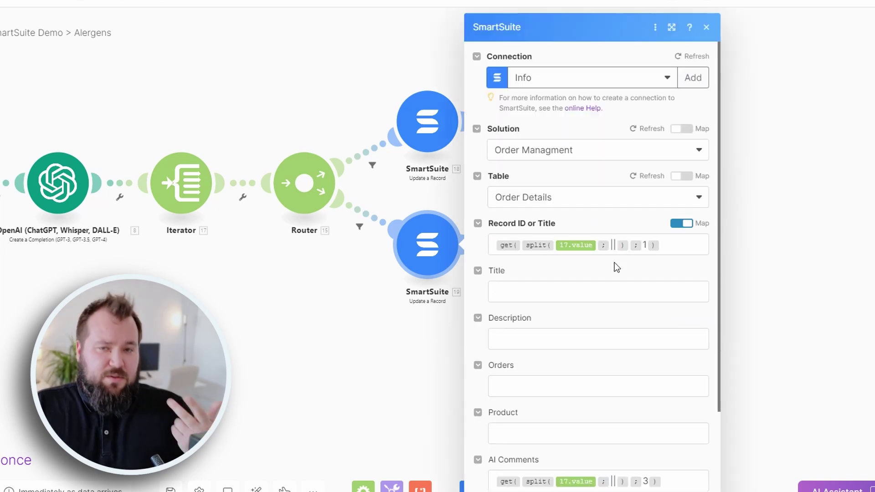
scroll(614, 262, down, 4)
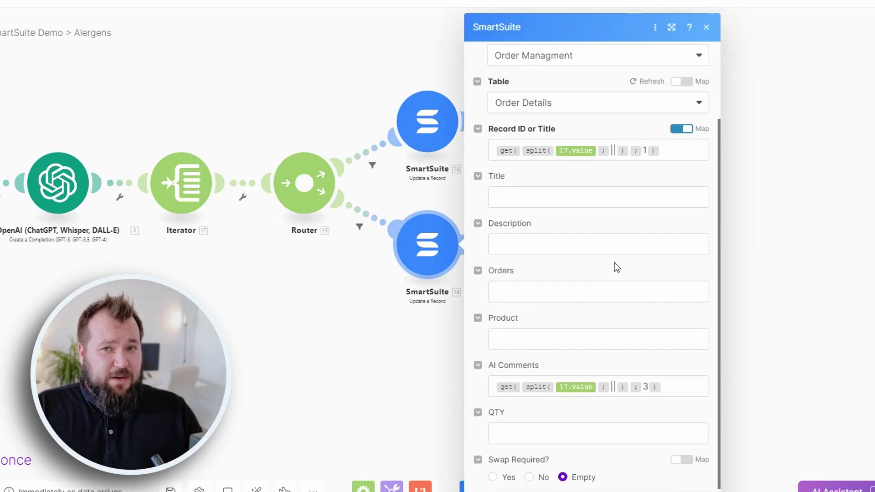
click(679, 384)
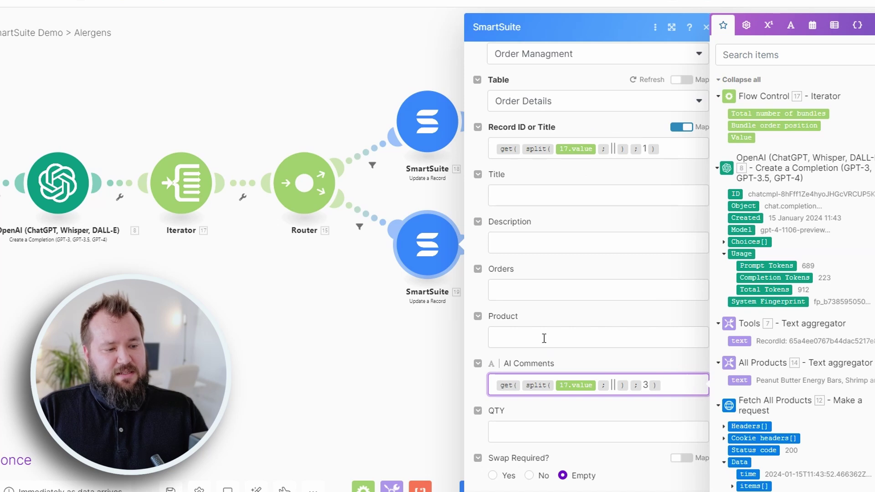
click(529, 339)
click(556, 318)
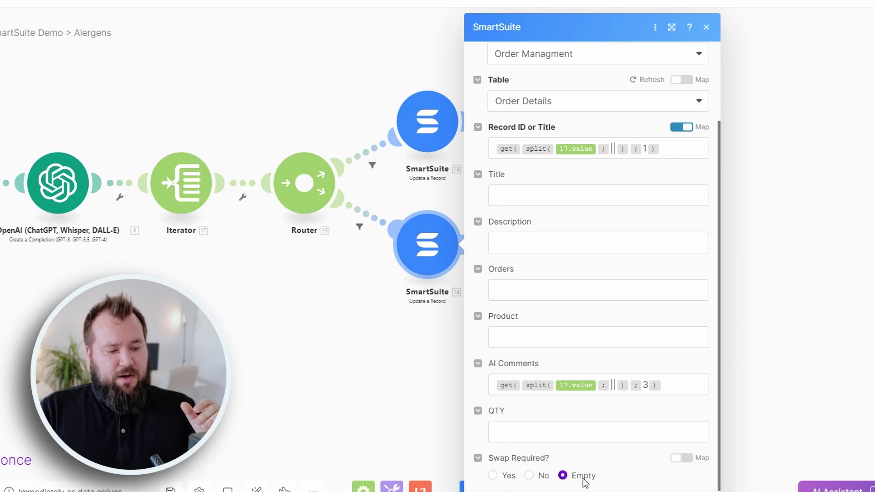
Step: Reopen the upper route's SmartSuite update to compare its Product and Swap Required Yes
click(350, 410)
click(427, 121)
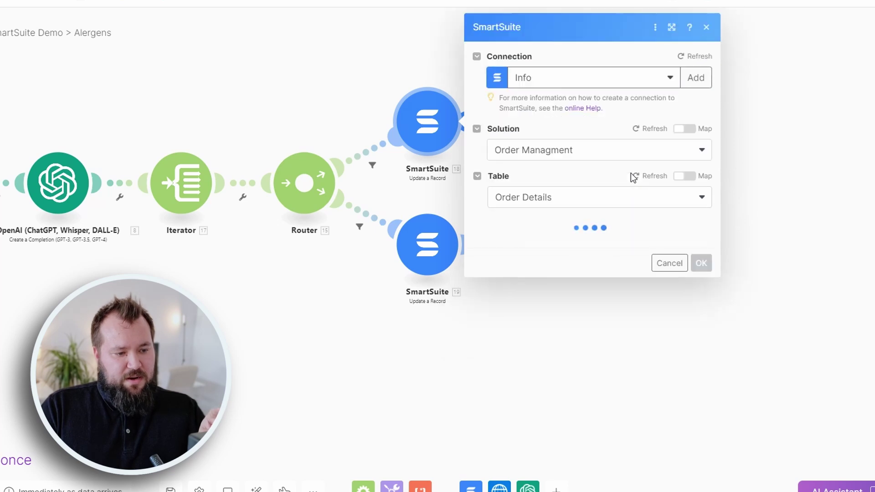
scroll(574, 349, down, 2)
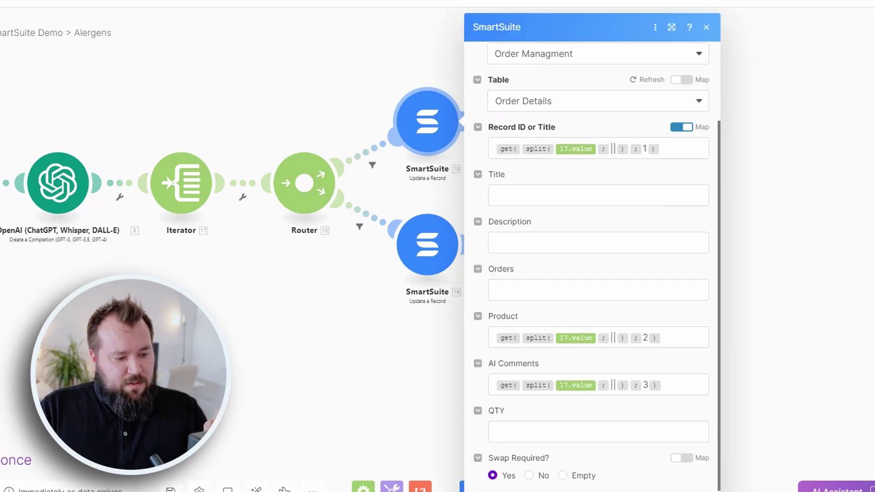
Step: Close the upper route's SmartSuite settings to return to the Router canvas
click(384, 381)
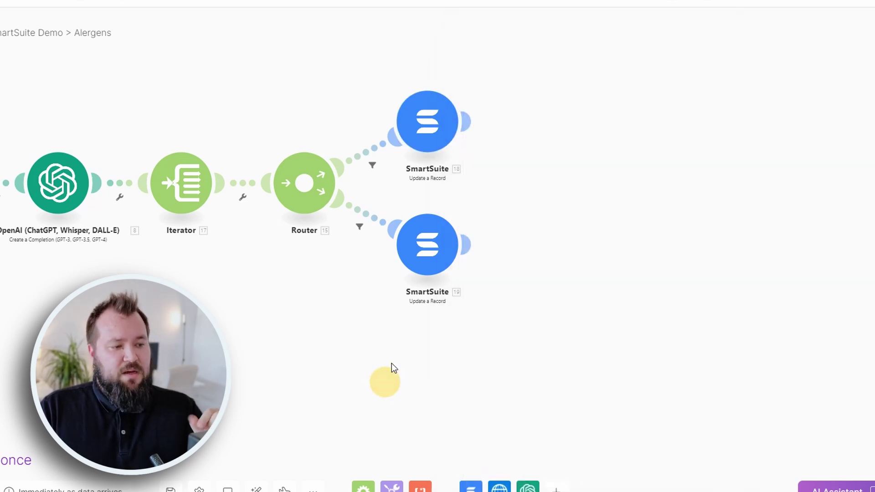